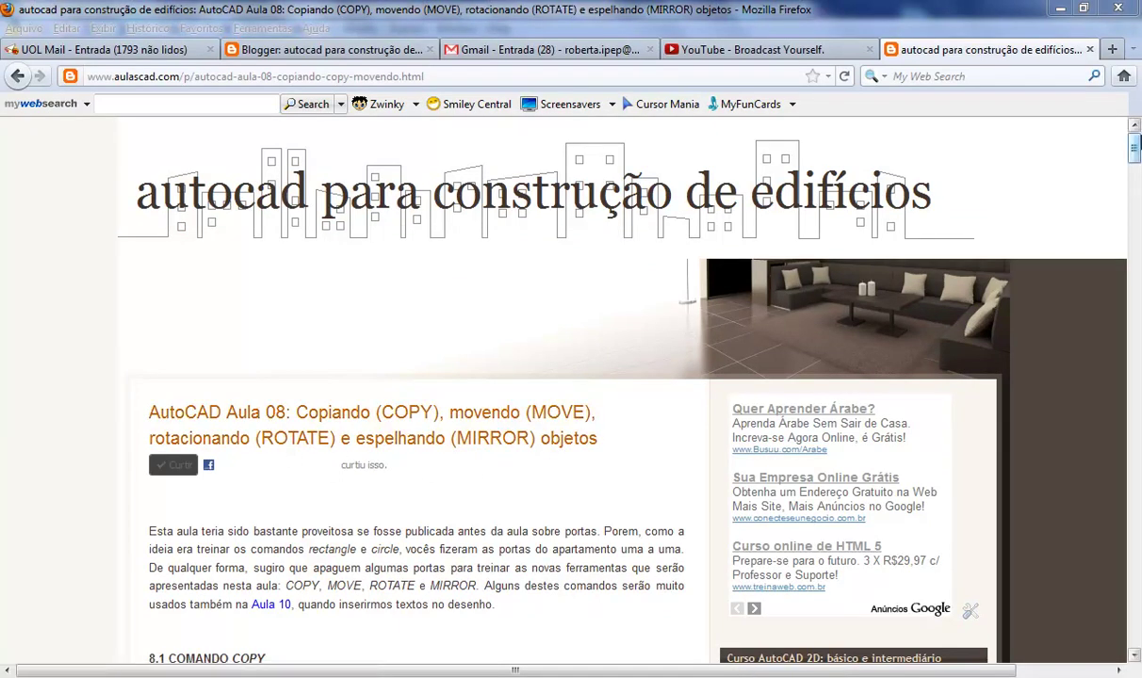
- Scroll the Firefox lesson page past COPY and MOVE to the ROTATE section's Figure 8.7
{"action": "left_click_drag", "start_coordinate": [1134, 149], "coordinate": [1135, 158]}
{"action": "scroll", "coordinate": [1111, 174], "scroll_direction": "down", "scroll_amount": 1}
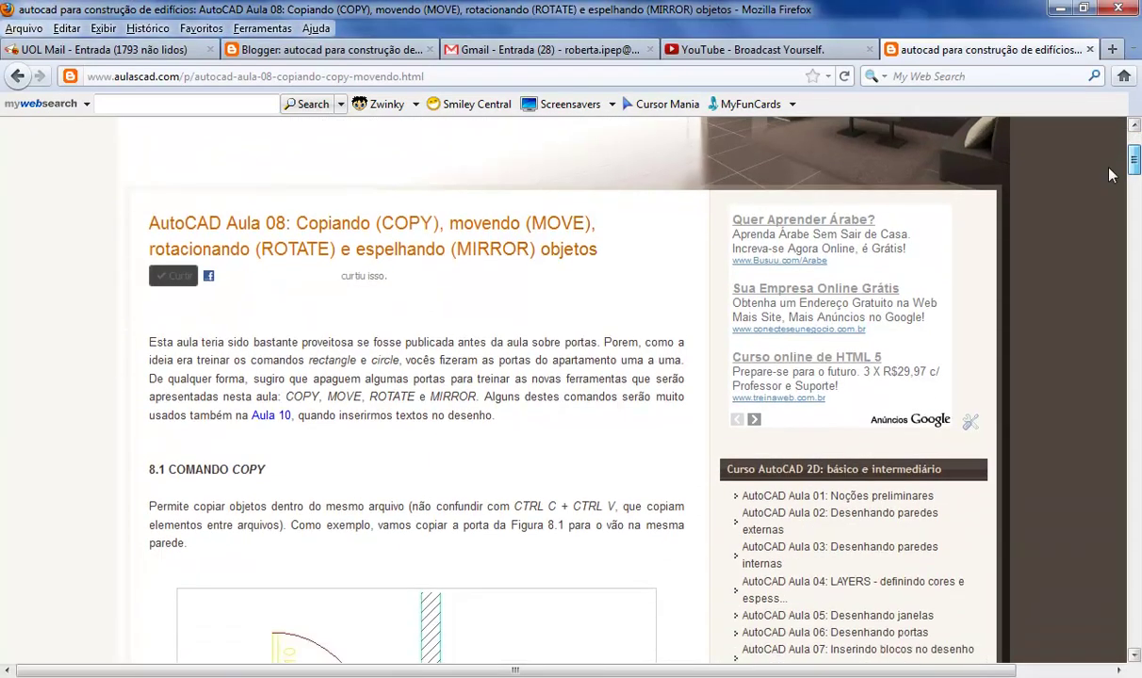
{"action": "left_click_drag", "start_coordinate": [1139, 189], "coordinate": [1134, 245]}
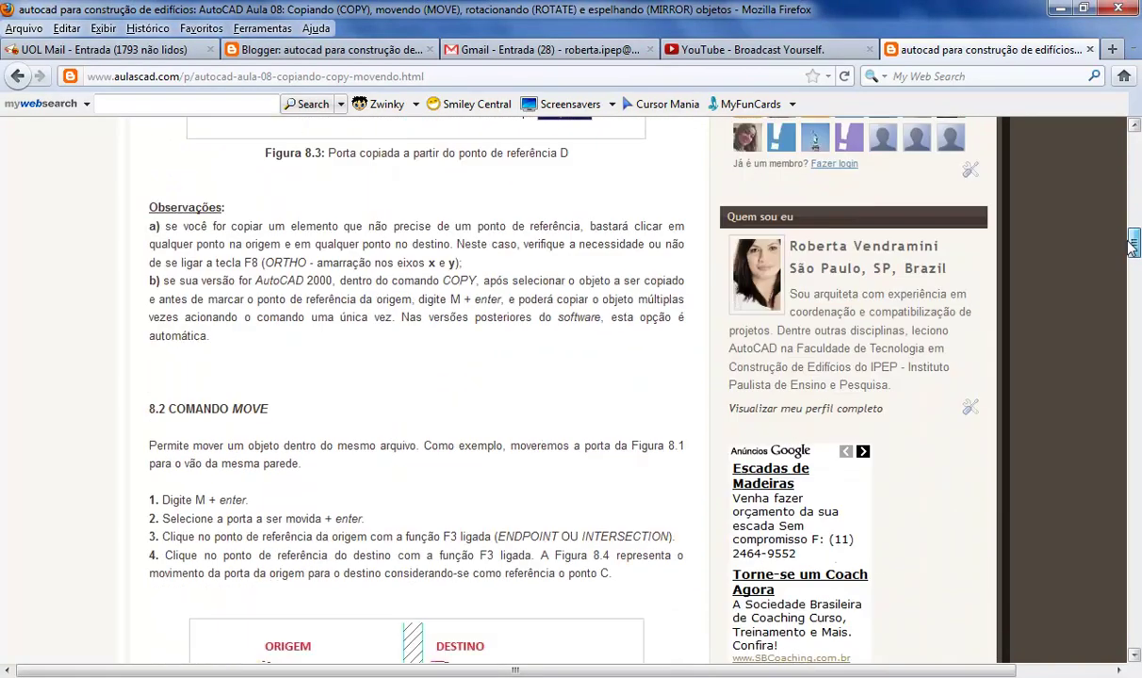
{"action": "mouse_move", "coordinate": [1136, 245]}
{"action": "left_mouse_down"}
{"action": "mouse_move", "coordinate": [1127, 296]}
{"action": "mouse_move", "coordinate": [1108, 306]}
{"action": "left_mouse_up"}
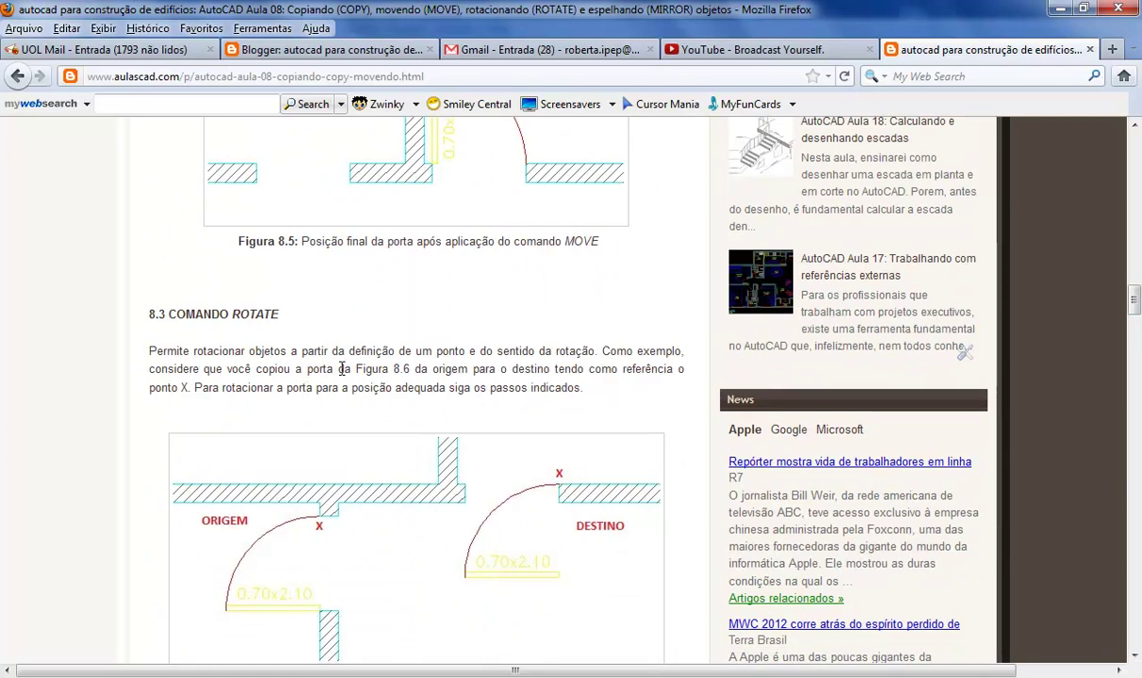
{"action": "left_click_drag", "start_coordinate": [1135, 292], "coordinate": [1125, 350]}
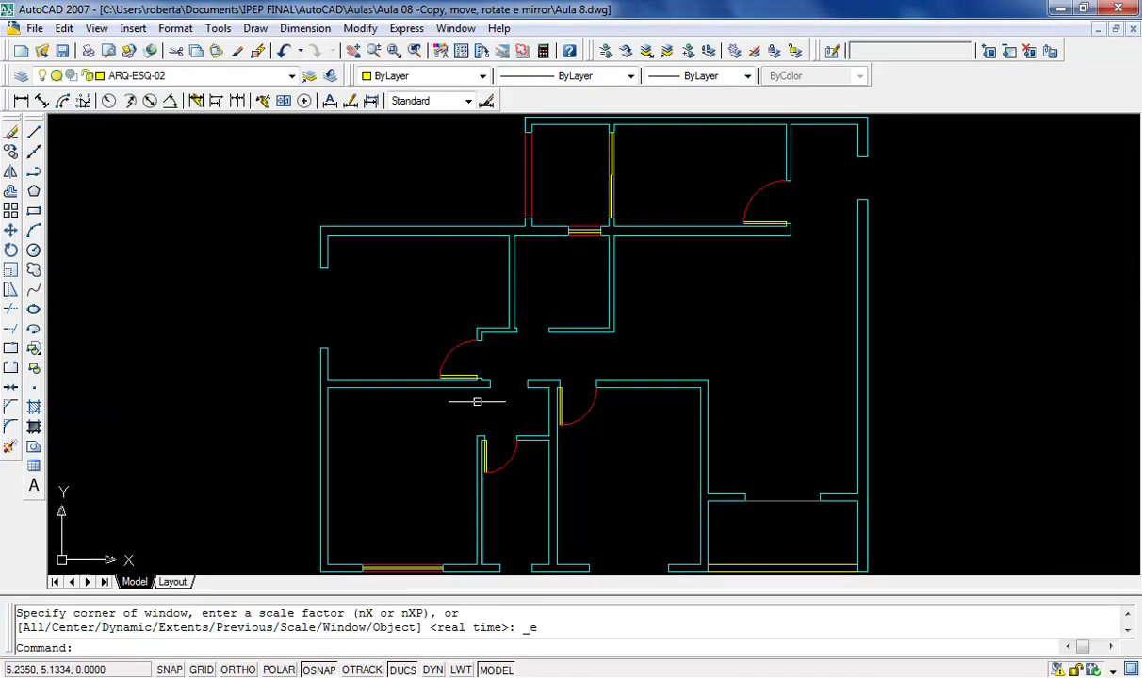
- Zoom in on the lower rooms of the floor plan, including the bottom-wall window
{"action": "scroll", "coordinate": [424, 368], "scroll_direction": "down", "scroll_amount": 1}
{"action": "scroll", "coordinate": [414, 473], "scroll_direction": "up", "scroll_amount": 1}
{"action": "scroll", "coordinate": [422, 473], "scroll_direction": "up", "scroll_amount": 2}
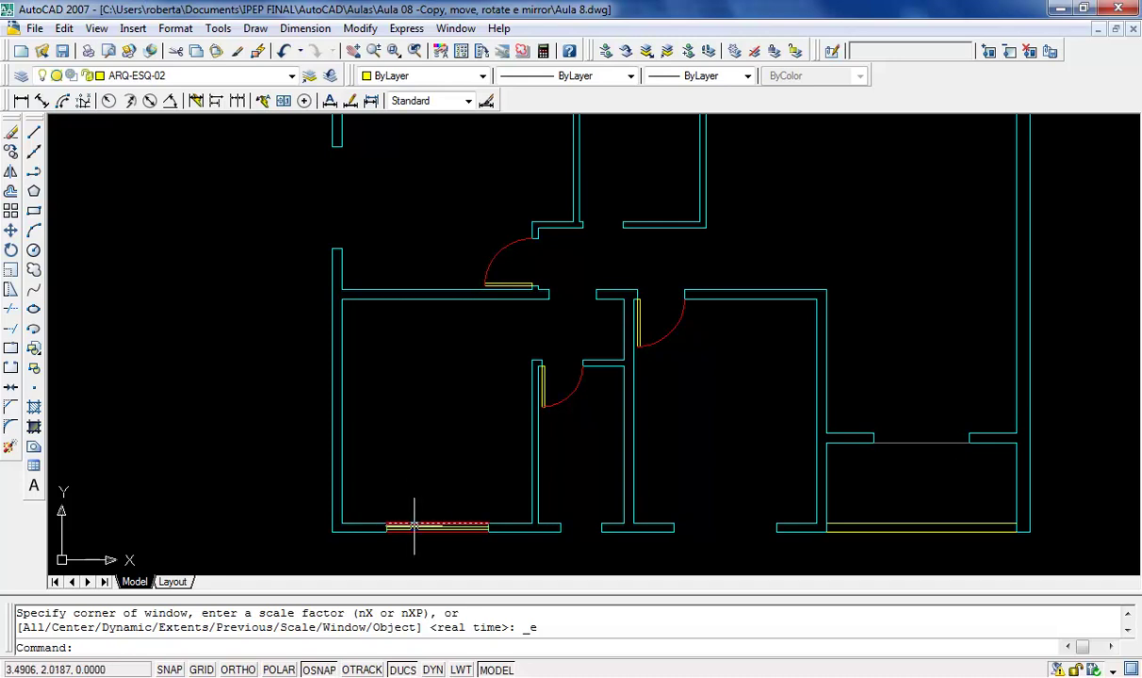
- Start COPY and window-select the four objects of the bottom-wall window
{"action": "type", "text": "CO"}
{"action": "key", "text": "Return"}
{"action": "left_click", "coordinate": [430, 464]}
{"action": "left_click", "coordinate": [419, 548]}
{"action": "key", "text": "Return"}
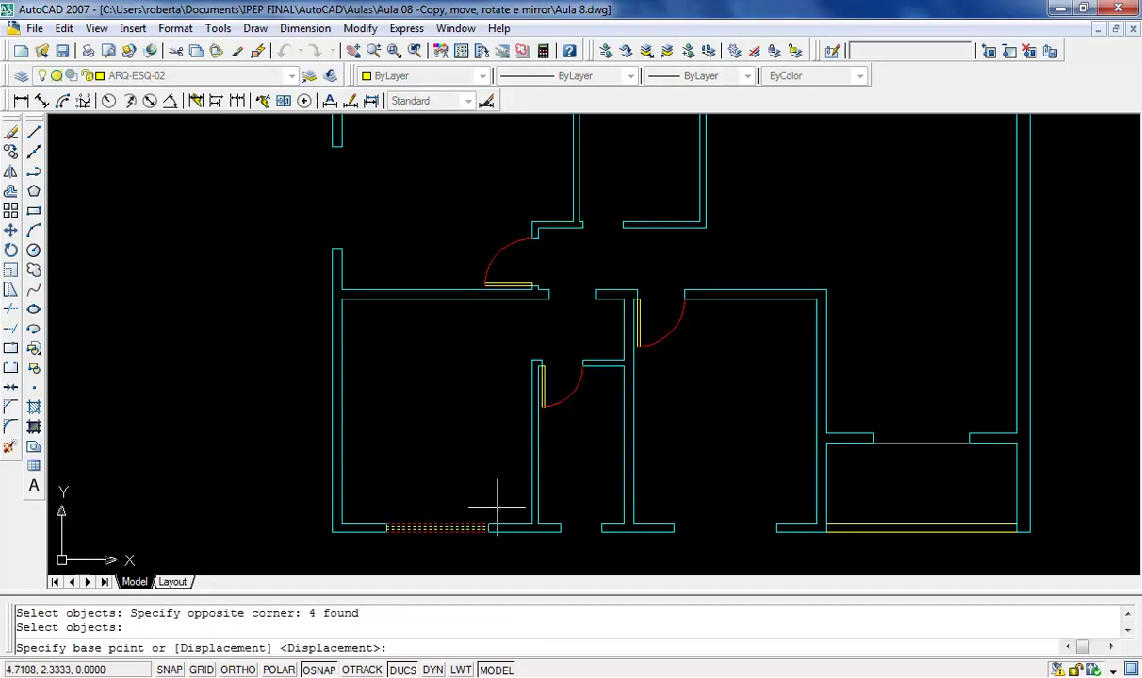
- Place one window copy at the wall corner, using the window's corner as base point
{"action": "scroll", "coordinate": [474, 520], "scroll_direction": "up", "scroll_amount": 3}
{"action": "scroll", "coordinate": [499, 523], "scroll_direction": "up", "scroll_amount": 3}
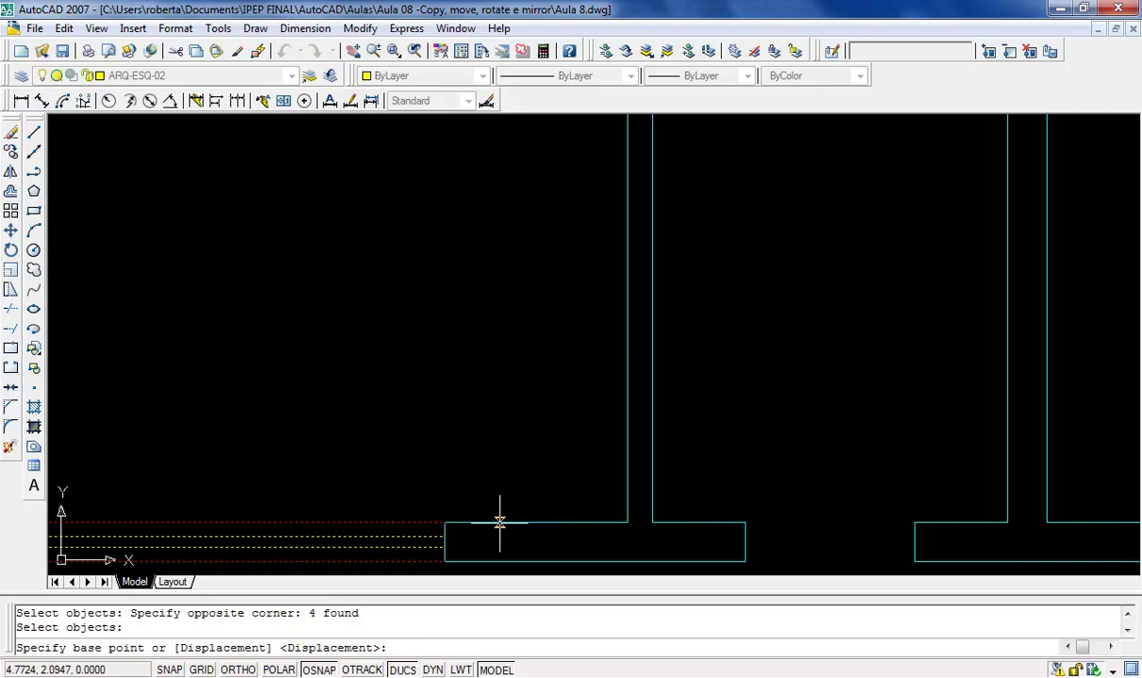
{"action": "left_click", "coordinate": [444, 522]}
{"action": "scroll", "coordinate": [551, 507], "scroll_direction": "down", "scroll_amount": 3}
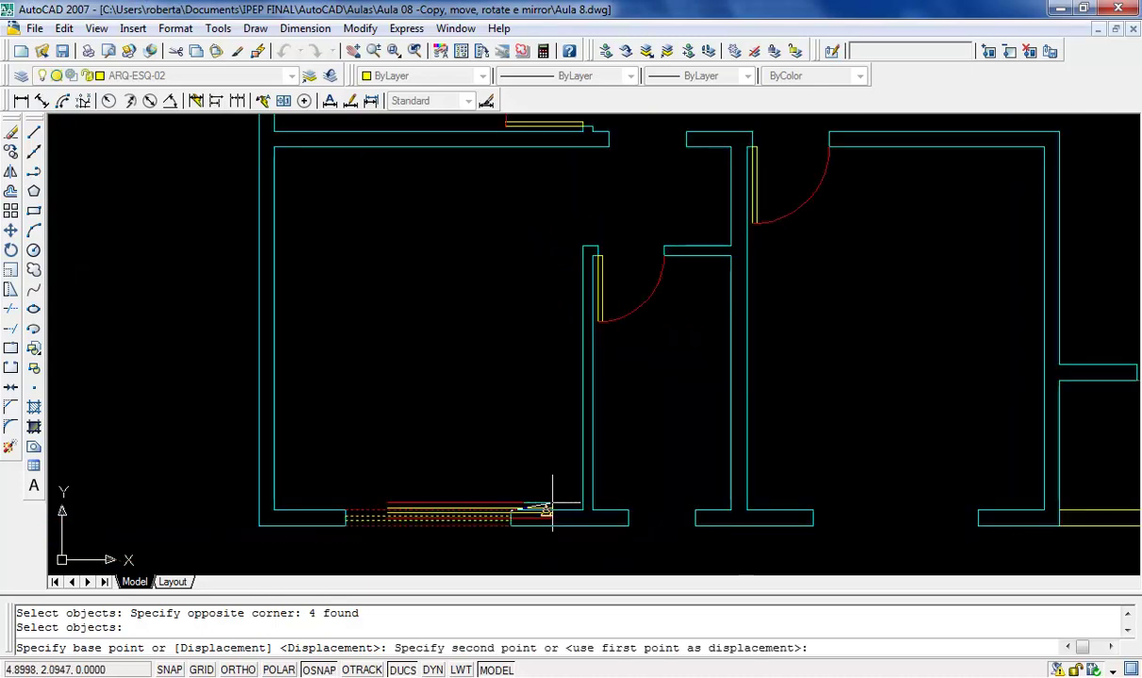
{"action": "scroll", "coordinate": [552, 509], "scroll_direction": "down", "scroll_amount": 3}
{"action": "scroll", "coordinate": [414, 268], "scroll_direction": "up", "scroll_amount": 5}
{"action": "scroll", "coordinate": [421, 279], "scroll_direction": "up", "scroll_amount": 1}
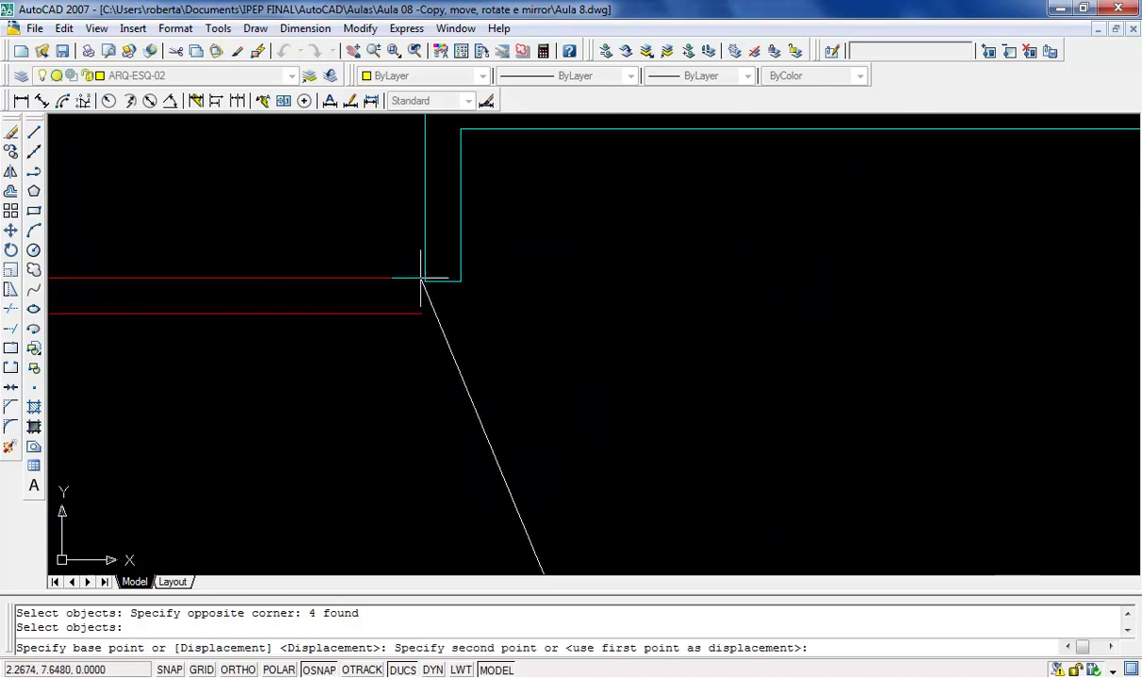
{"action": "left_click", "coordinate": [421, 278]}
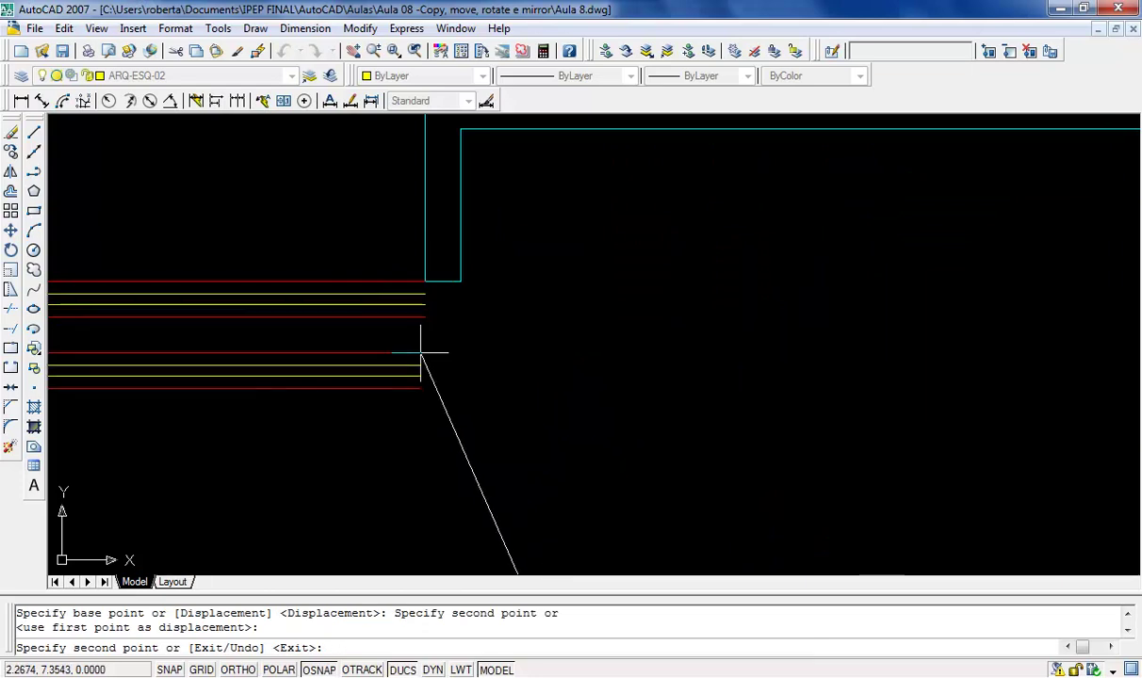
{"action": "key", "text": "Escape"}
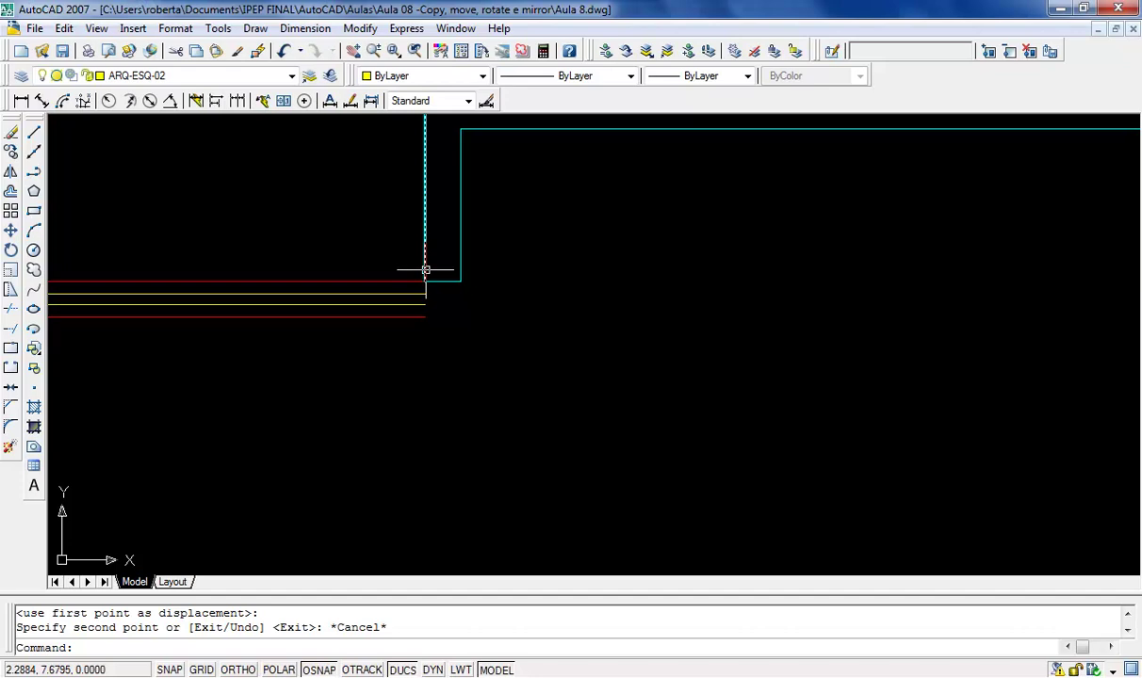
- Start ROTATE and select the copied window block
{"action": "scroll", "coordinate": [425, 270], "scroll_direction": "down", "scroll_amount": 2}
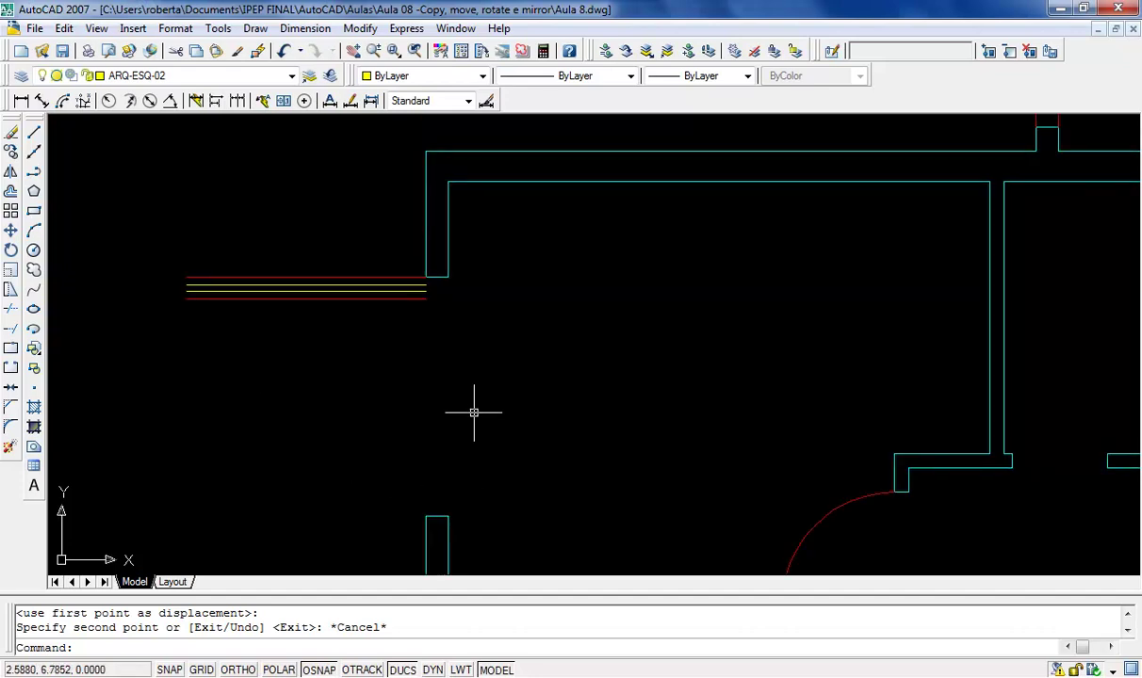
{"action": "left_click", "coordinate": [12, 251]}
{"action": "type", "text": "RO"}
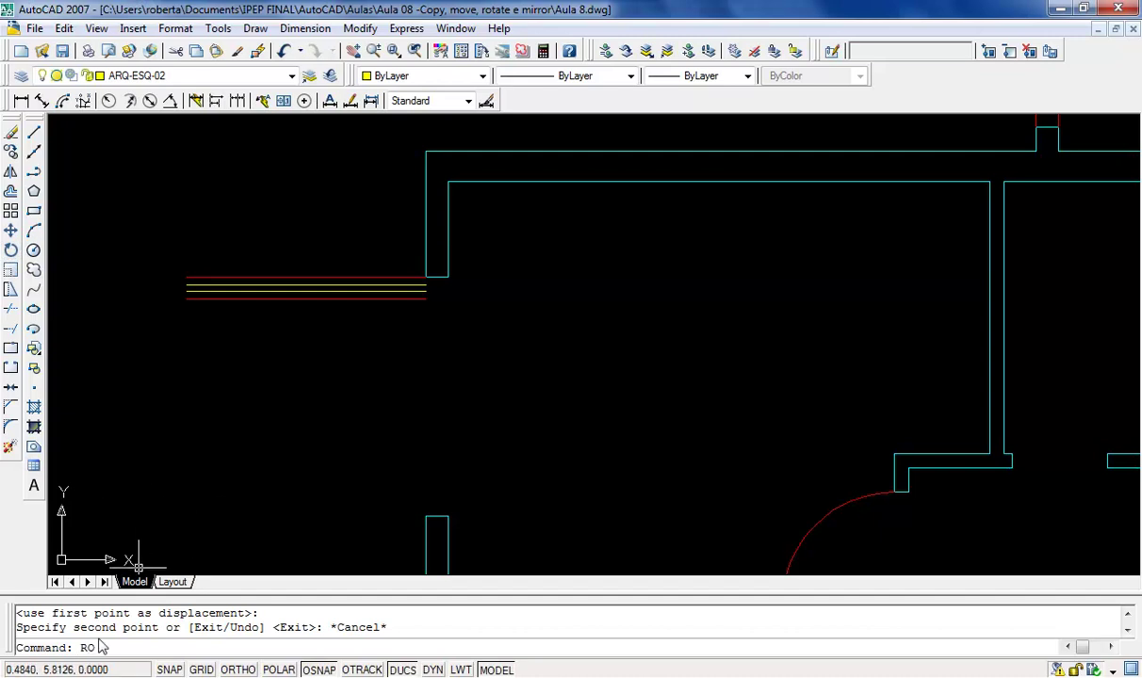
{"action": "key", "text": "Return"}
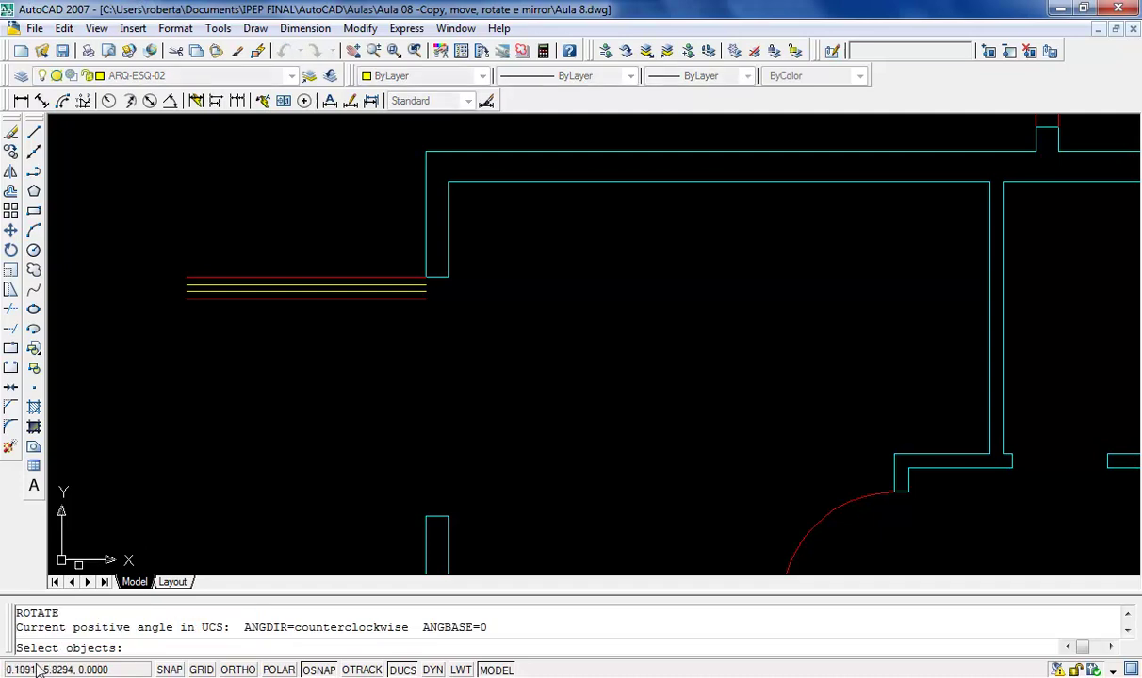
{"action": "left_click", "coordinate": [282, 369]}
{"action": "left_click", "coordinate": [229, 255]}
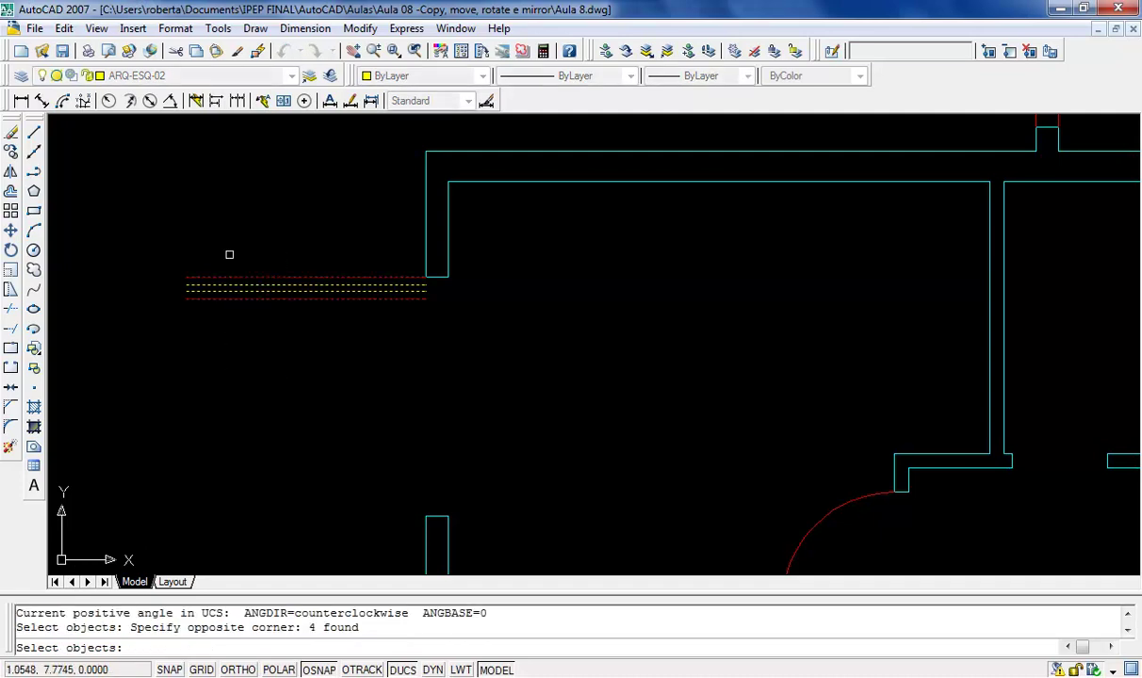
{"action": "key", "text": "Return"}
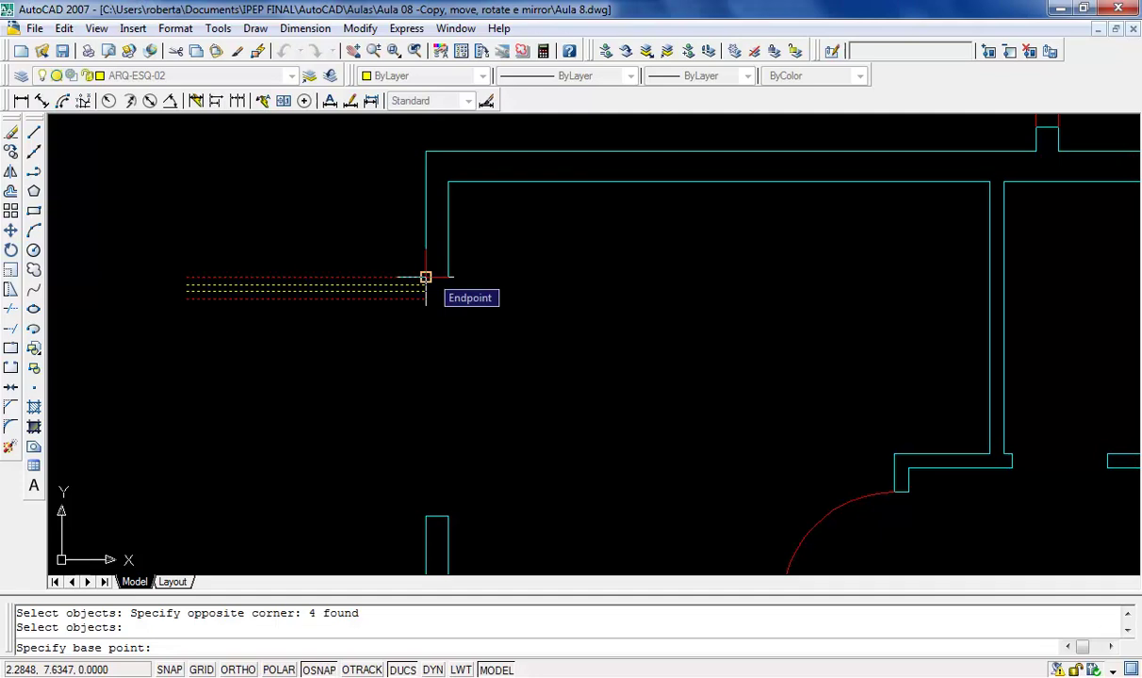
- Rotate the window copy 90° about the wall corner with Ortho on, standing it upright
{"action": "scroll", "coordinate": [426, 278], "scroll_direction": "up", "scroll_amount": 5}
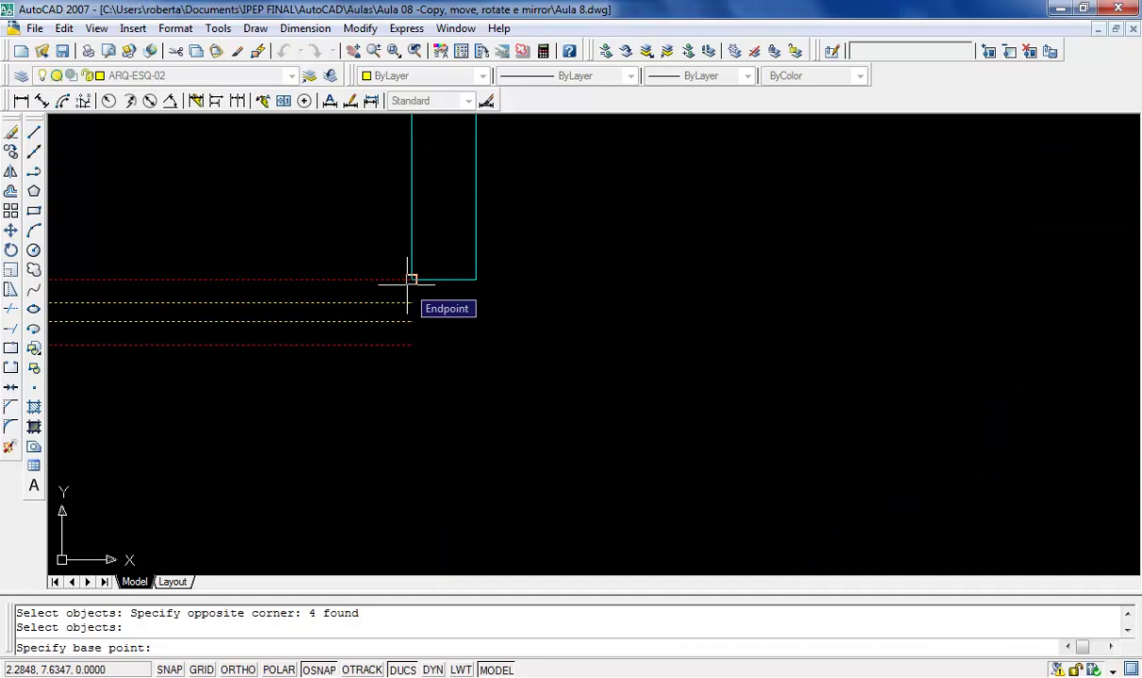
{"action": "scroll", "coordinate": [410, 280], "scroll_direction": "down", "scroll_amount": 2}
{"action": "scroll", "coordinate": [410, 280], "scroll_direction": "down", "scroll_amount": 3}
{"action": "left_click", "coordinate": [409, 282]}
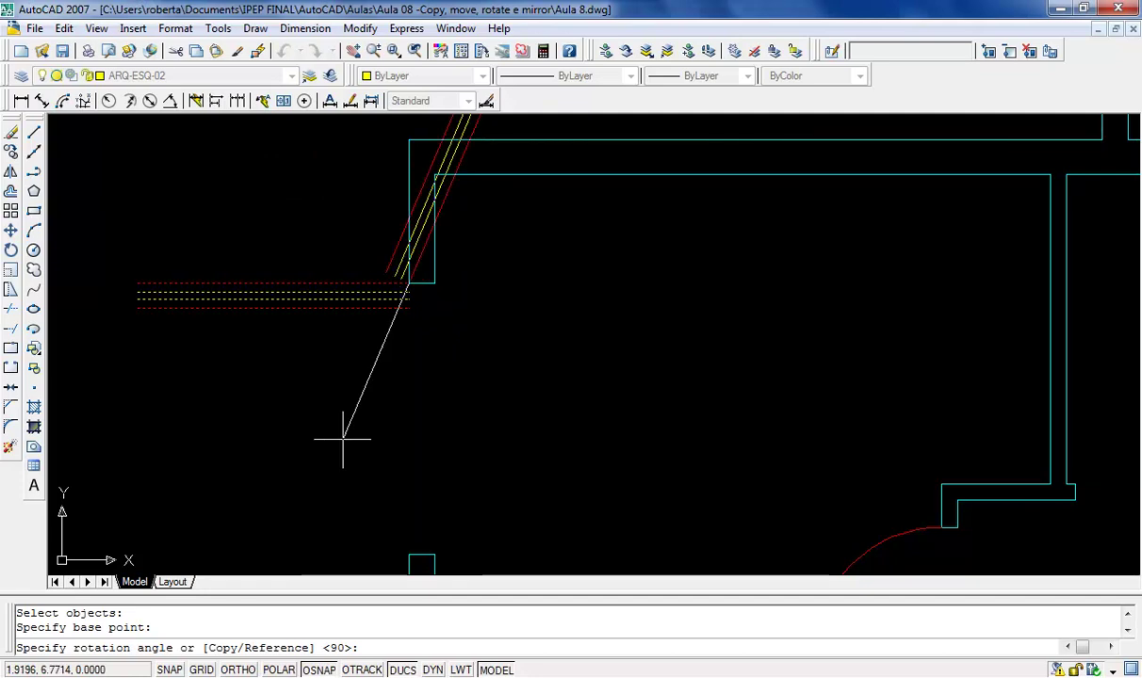
{"action": "key", "text": "F8"}
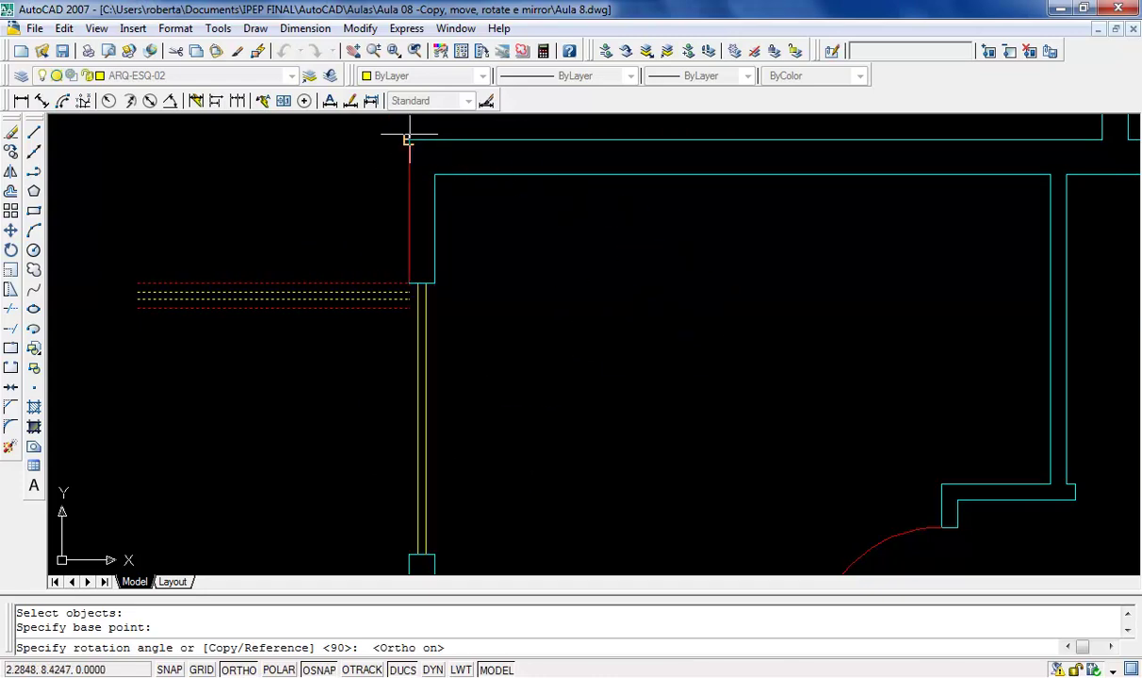
{"action": "left_click", "coordinate": [376, 140]}
{"action": "scroll", "coordinate": [342, 185], "scroll_direction": "down", "scroll_amount": 2}
{"action": "scroll", "coordinate": [342, 185], "scroll_direction": "down", "scroll_amount": 2}
- Delete the rotated window block from the left wall
{"action": "left_click_drag", "start_coordinate": [401, 232], "coordinate": [349, 248]}
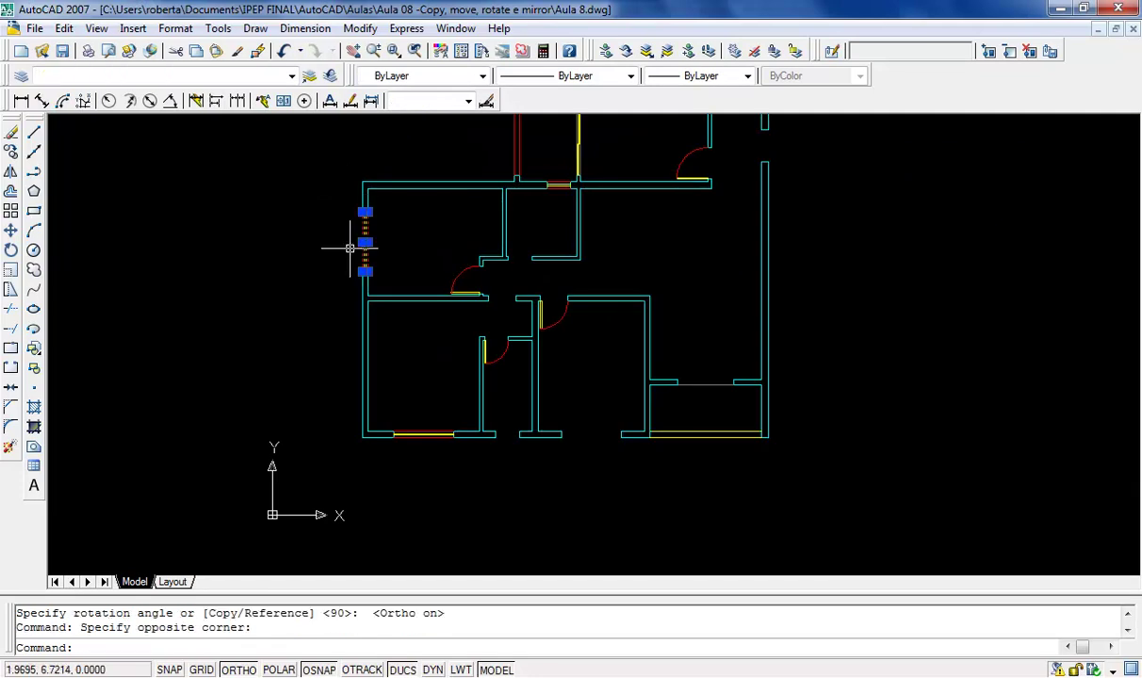
{"action": "key", "text": "Delete"}
{"action": "scroll", "coordinate": [408, 459], "scroll_direction": "up", "scroll_amount": 2}
{"action": "scroll", "coordinate": [410, 459], "scroll_direction": "up", "scroll_amount": 2}
{"action": "scroll", "coordinate": [413, 357], "scroll_direction": "up", "scroll_amount": 2}
{"action": "type", "text": "CO"}
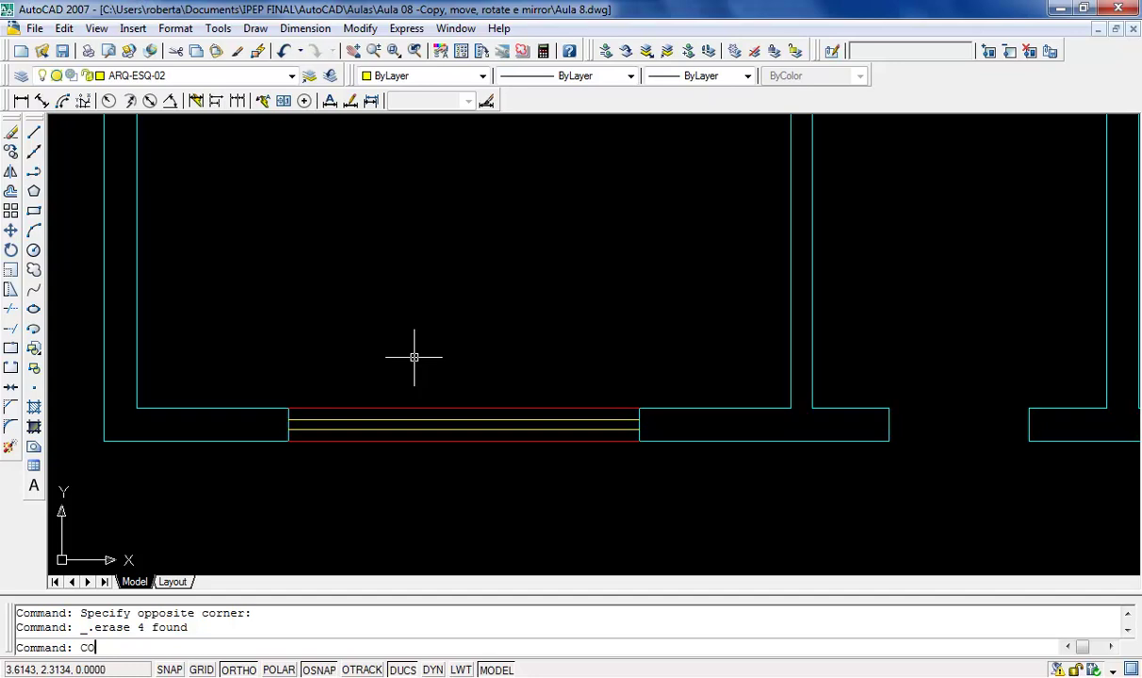
- Copy the four window lines, with Ortho off, to empty space left of the plan
{"action": "key", "text": "Return"}
{"action": "left_click", "coordinate": [415, 358]}
{"action": "left_click", "coordinate": [377, 462]}
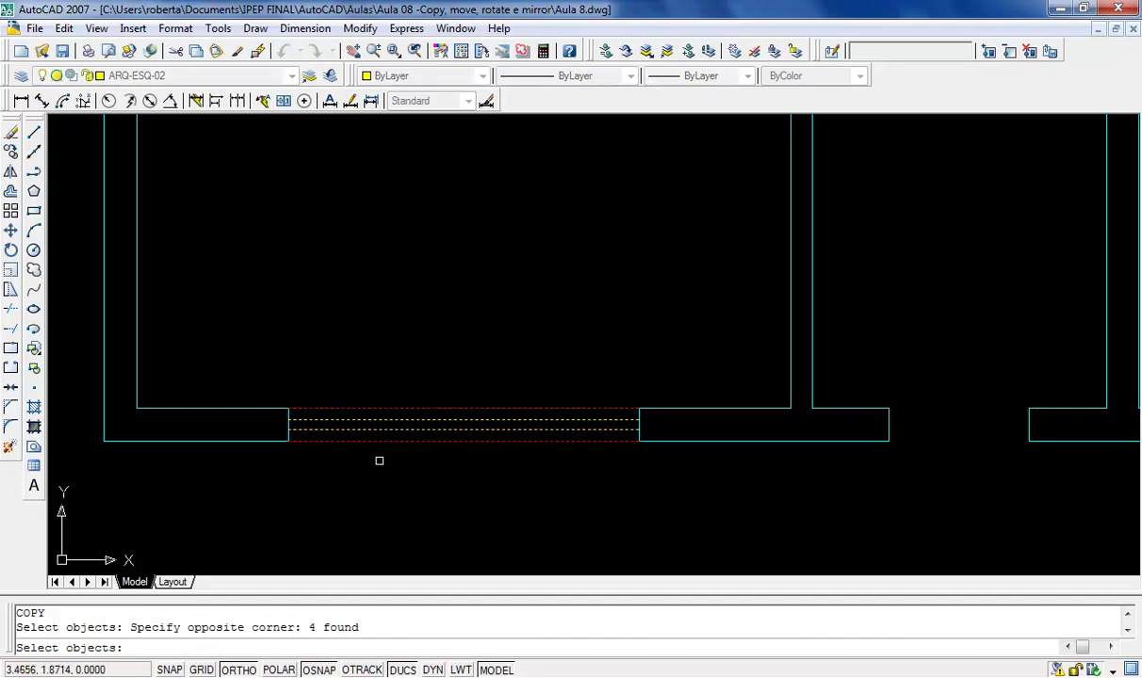
{"action": "key", "text": "Return"}
{"action": "left_click", "coordinate": [381, 382]}
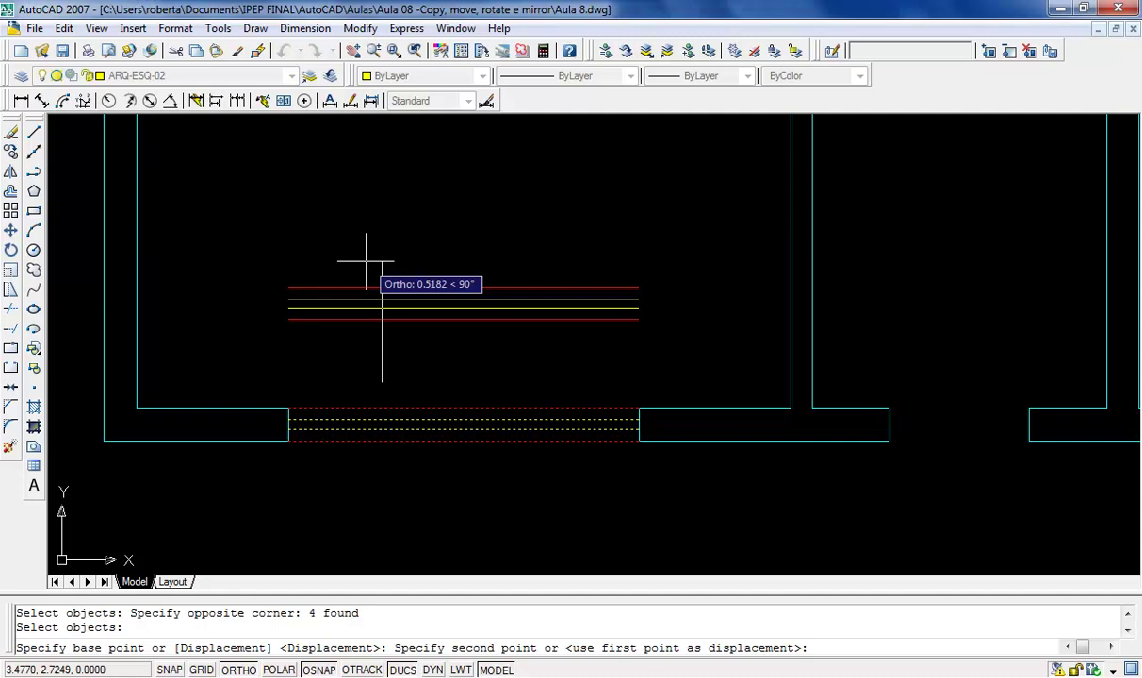
{"action": "key", "text": "F8"}
{"action": "scroll", "coordinate": [372, 256], "scroll_direction": "down", "scroll_amount": 5}
{"action": "scroll", "coordinate": [433, 452], "scroll_direction": "down", "scroll_amount": 5}
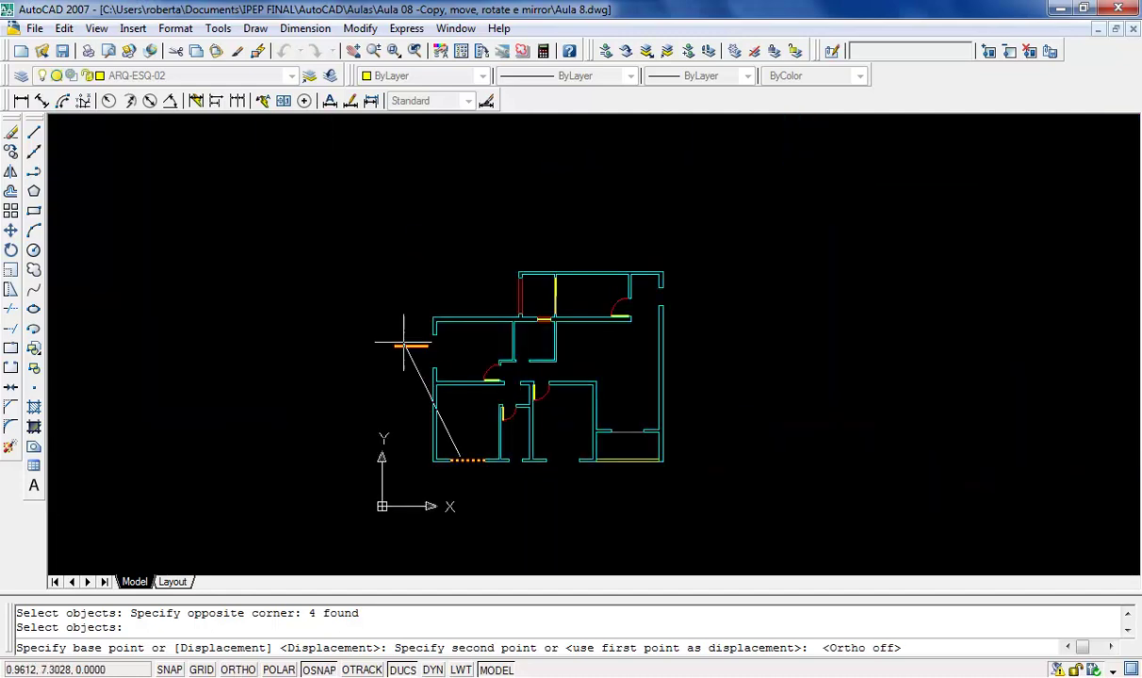
{"action": "scroll", "coordinate": [403, 344], "scroll_direction": "up", "scroll_amount": 5}
{"action": "left_click", "coordinate": [291, 346]}
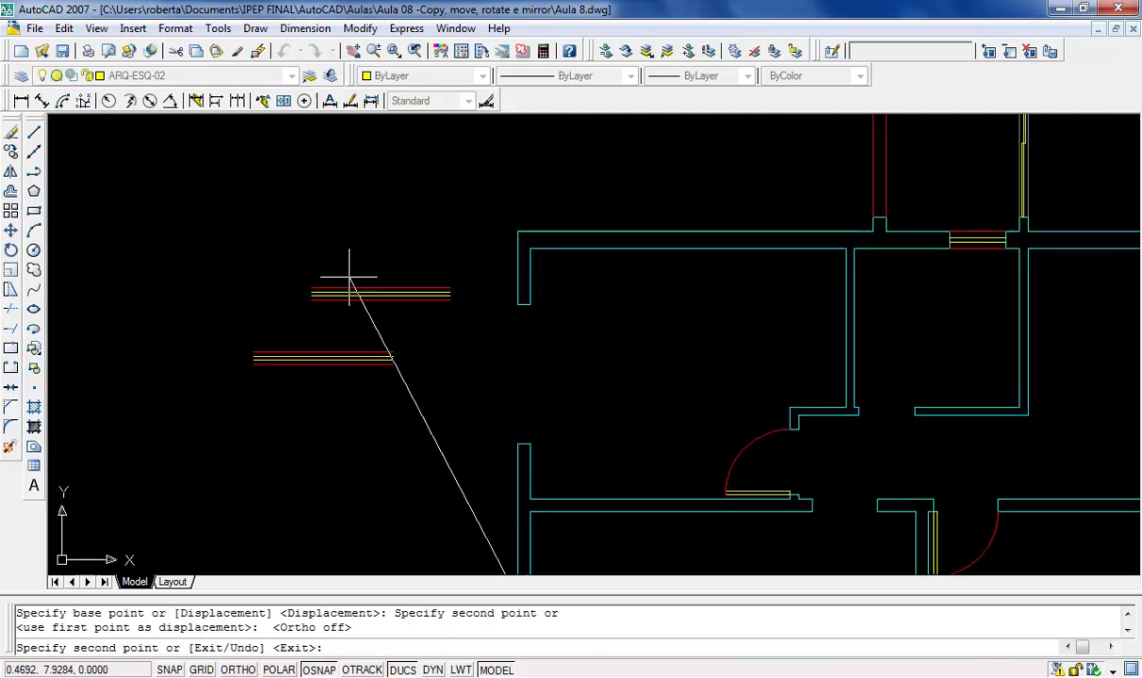
{"action": "key", "text": "Escape"}
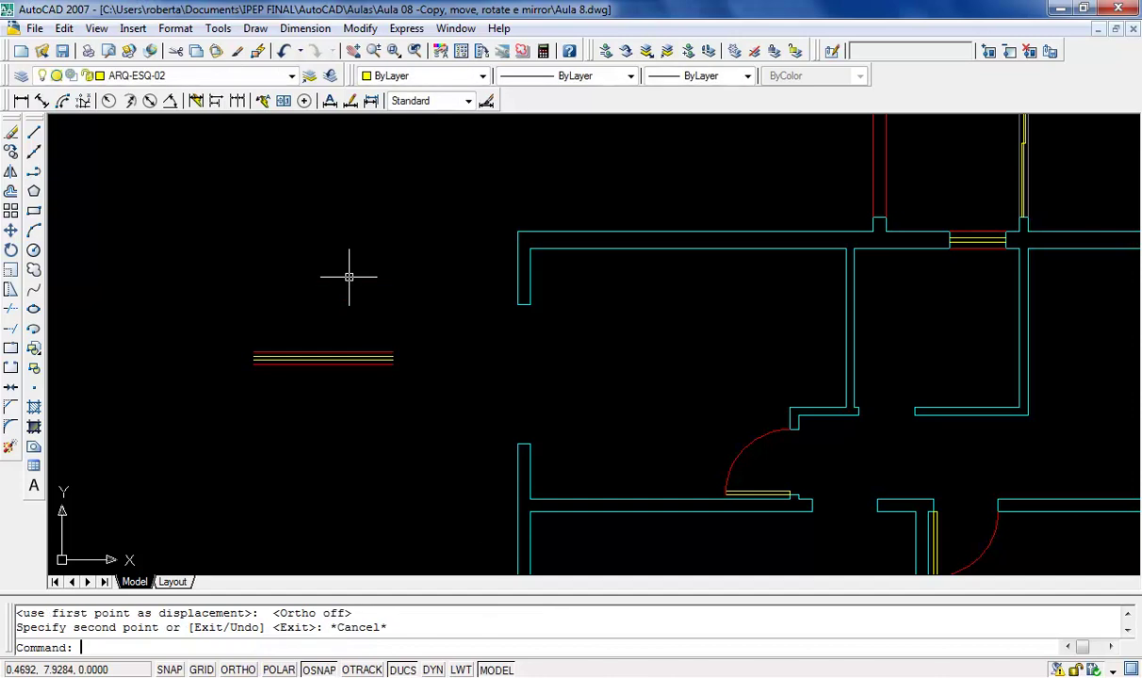
- Rotate the copied window lines 90° to vertical with Ortho on
{"action": "left_click", "coordinate": [10, 249]}
{"action": "left_click", "coordinate": [331, 299]}
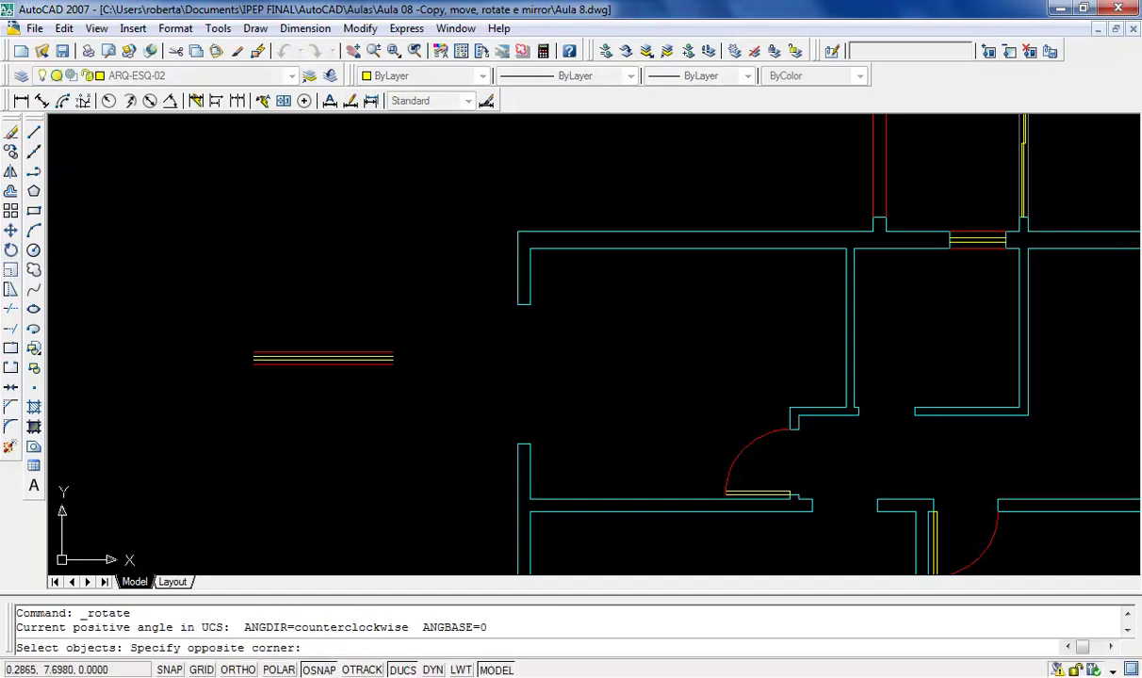
{"action": "left_click", "coordinate": [280, 394]}
{"action": "key", "text": "Return"}
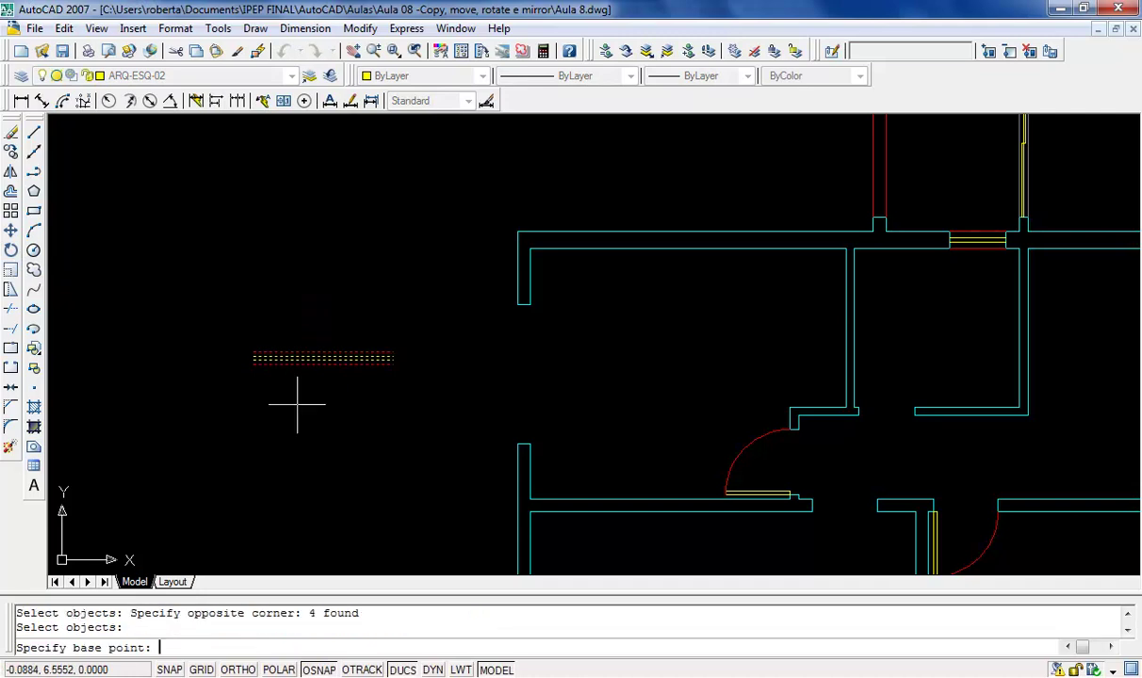
{"action": "left_click", "coordinate": [314, 399]}
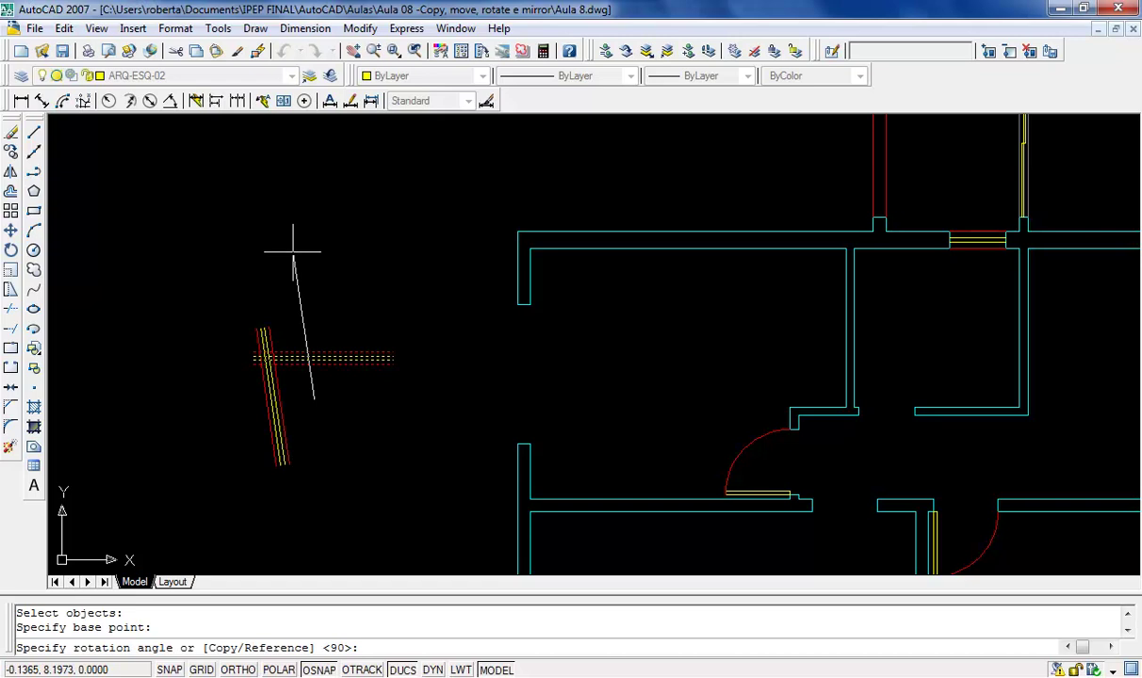
{"action": "key", "text": "F8"}
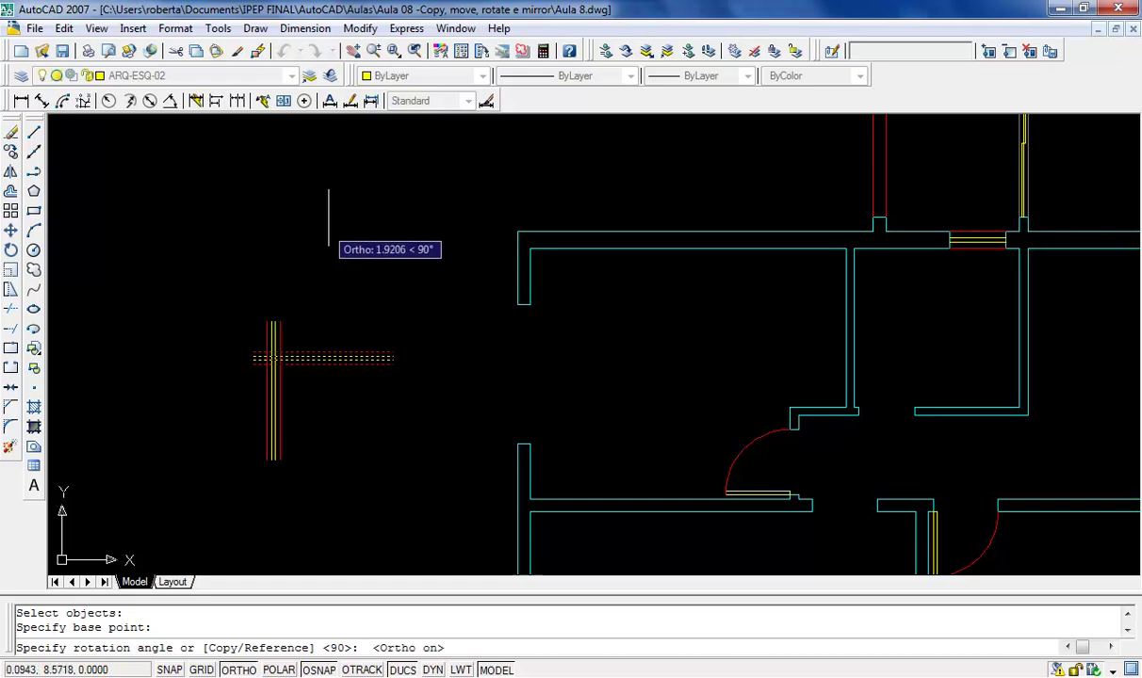
{"action": "left_click", "coordinate": [318, 174]}
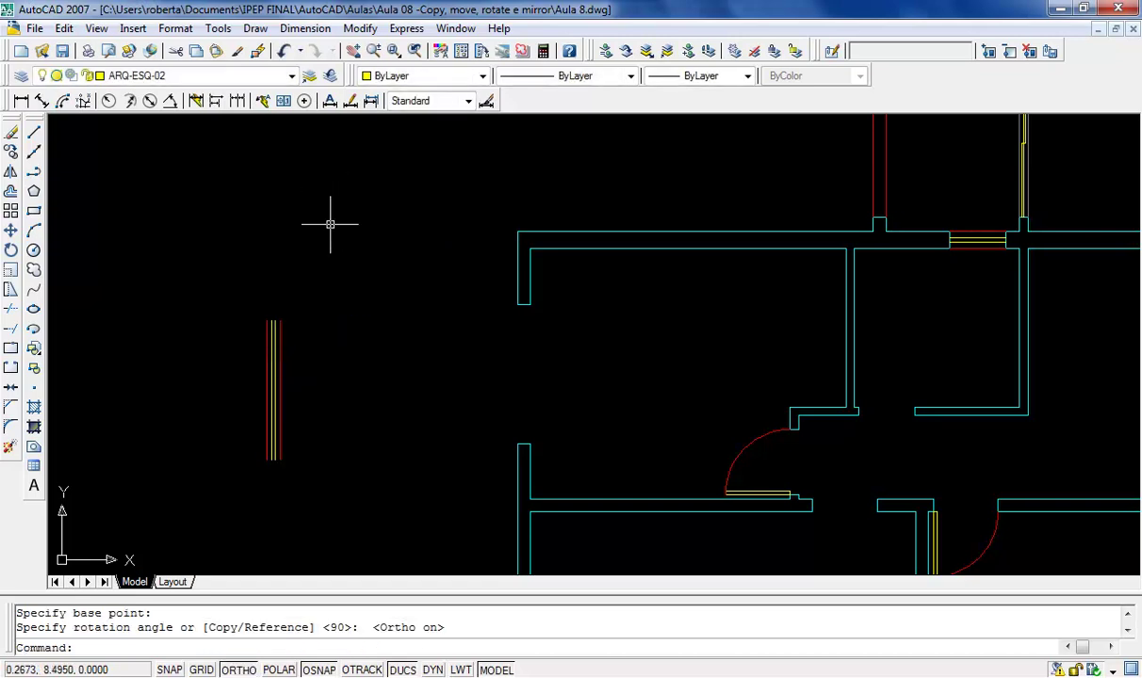
- Move the vertical window lines into the left wall opening
{"action": "left_click", "coordinate": [11, 230]}
{"action": "left_click", "coordinate": [280, 322]}
{"action": "left_click", "coordinate": [232, 339]}
{"action": "key", "text": "Return"}
{"action": "left_click", "coordinate": [268, 322]}
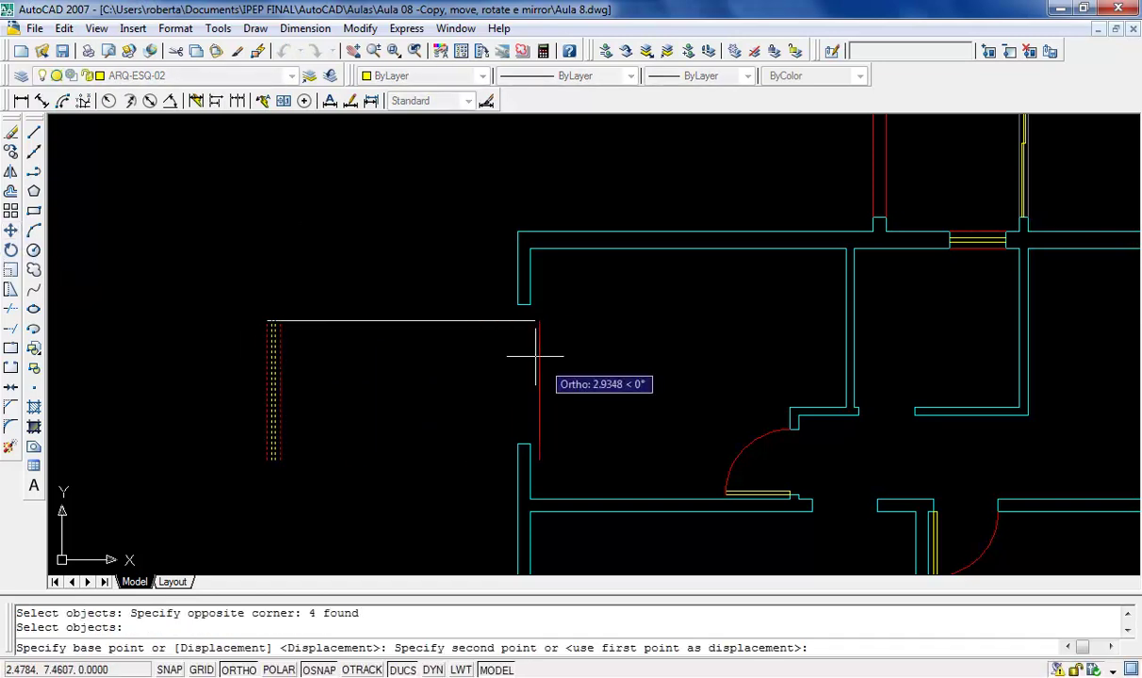
{"action": "left_click", "coordinate": [518, 303]}
{"action": "scroll", "coordinate": [122, 301], "scroll_direction": "down", "scroll_amount": 2}
{"action": "scroll", "coordinate": [99, 297], "scroll_direction": "down", "scroll_amount": 1}
{"action": "scroll", "coordinate": [201, 342], "scroll_direction": "up", "scroll_amount": 3}
{"action": "scroll", "coordinate": [283, 368], "scroll_direction": "up", "scroll_amount": 3}
{"action": "scroll", "coordinate": [375, 385], "scroll_direction": "up", "scroll_amount": 3}
{"action": "scroll", "coordinate": [372, 386], "scroll_direction": "up", "scroll_amount": 1}
{"action": "scroll", "coordinate": [372, 386], "scroll_direction": "down", "scroll_amount": 2}
{"action": "scroll", "coordinate": [315, 248], "scroll_direction": "up", "scroll_amount": 1}
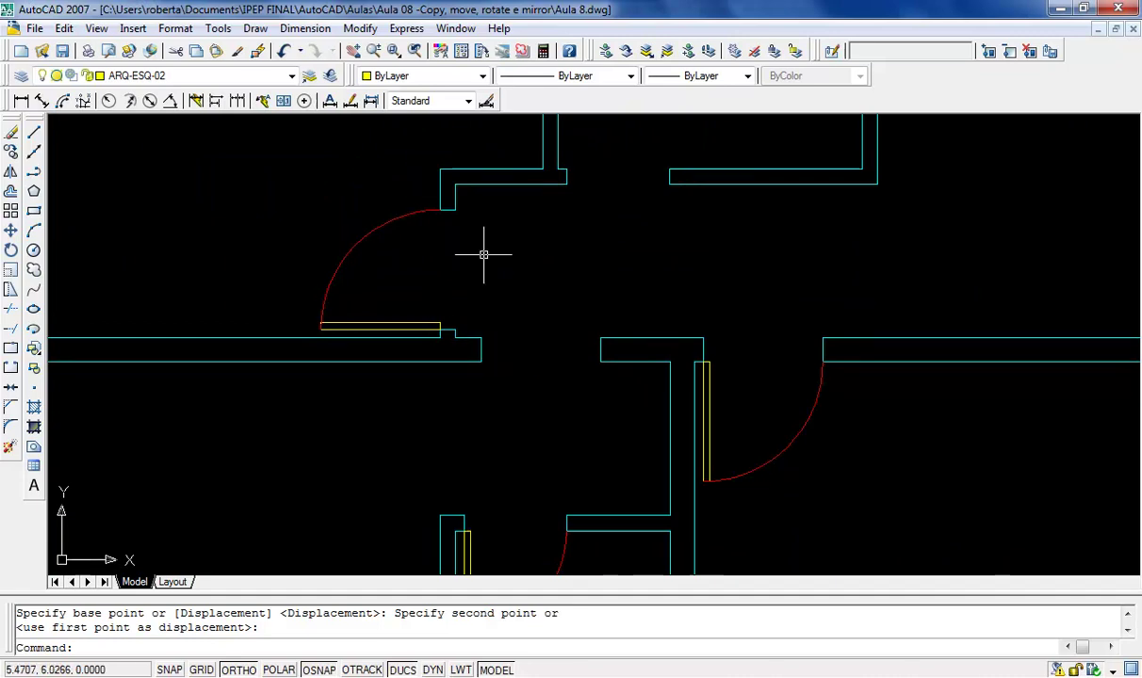
- Select the upper door's swing arc, then clear the selection
{"action": "left_click", "coordinate": [442, 213]}
{"action": "key", "text": "Escape"}
{"action": "scroll", "coordinate": [442, 347], "scroll_direction": "up", "scroll_amount": 5}
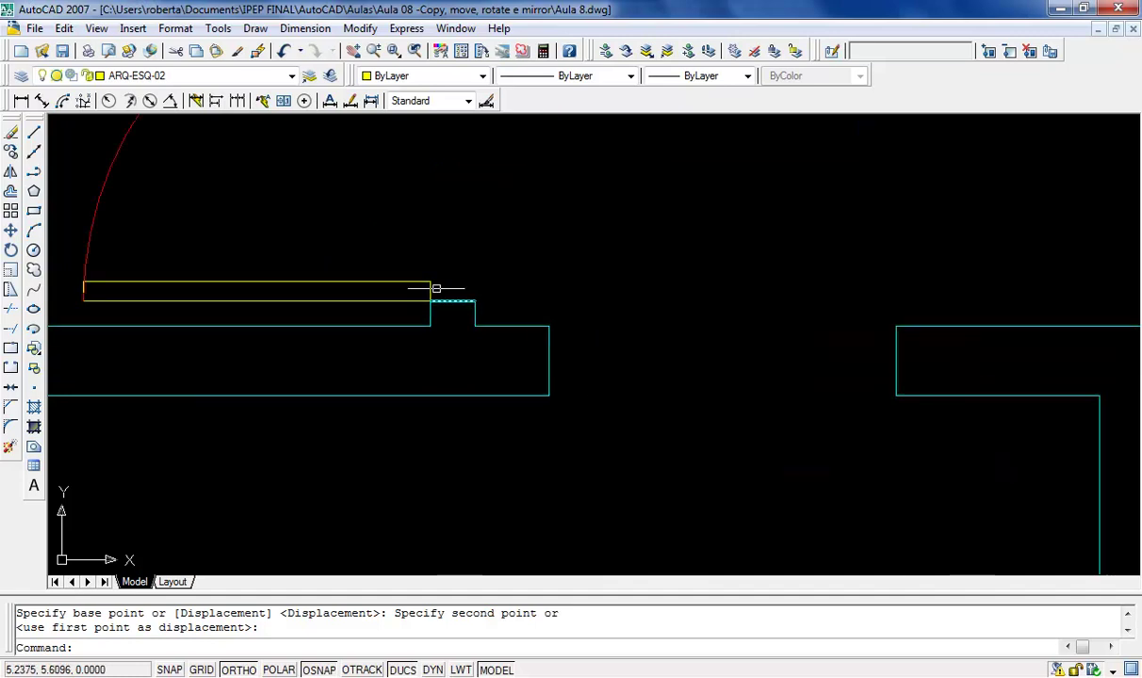
{"action": "scroll", "coordinate": [438, 307], "scroll_direction": "down", "scroll_amount": 4}
{"action": "type", "text": "CO"}
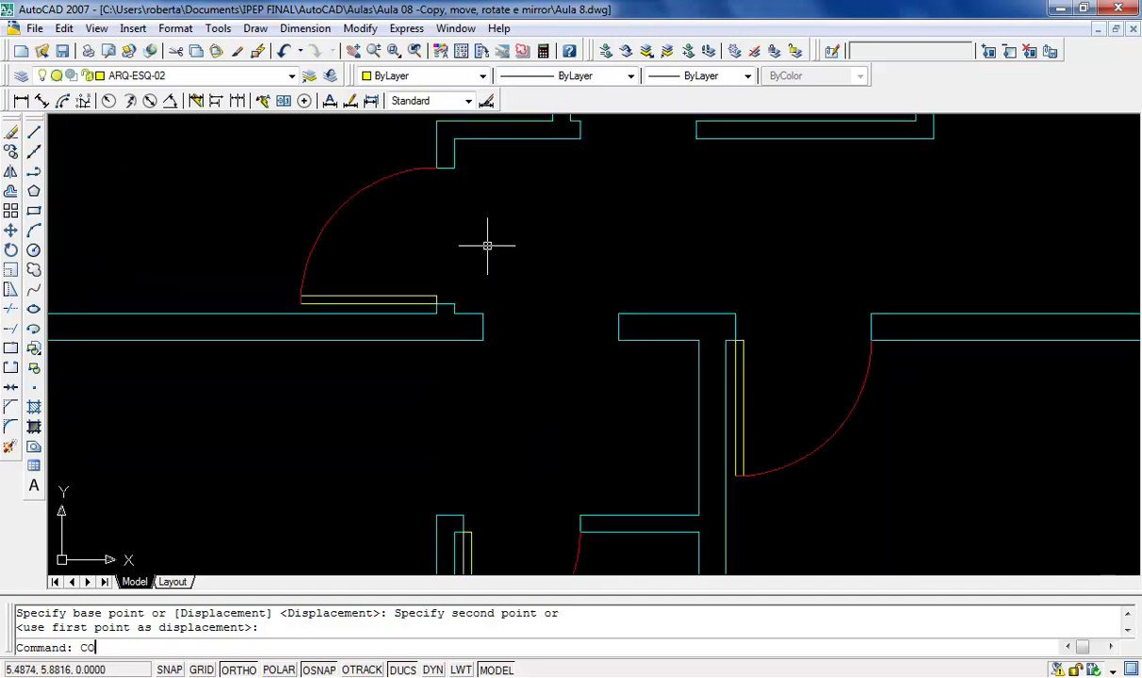
- Copy the upper door's arc and leaf from the leaf's end to the right-hand opening's corner
{"action": "key", "text": "Return"}
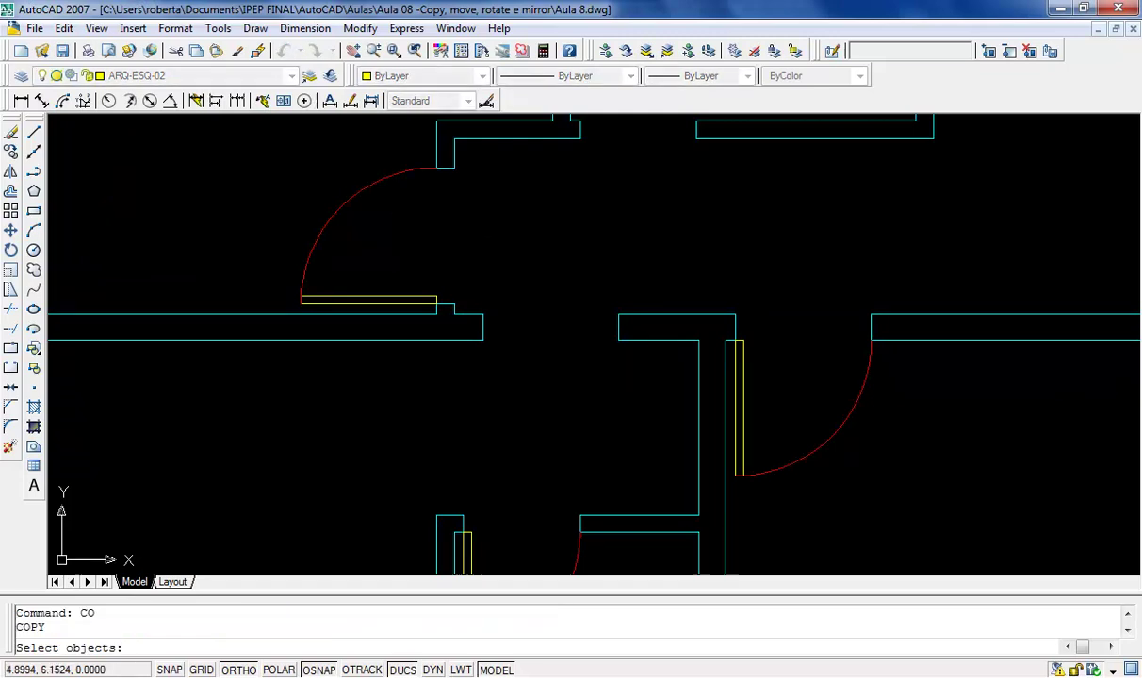
{"action": "left_click", "coordinate": [365, 190]}
{"action": "left_click", "coordinate": [372, 300]}
{"action": "key", "text": "Return"}
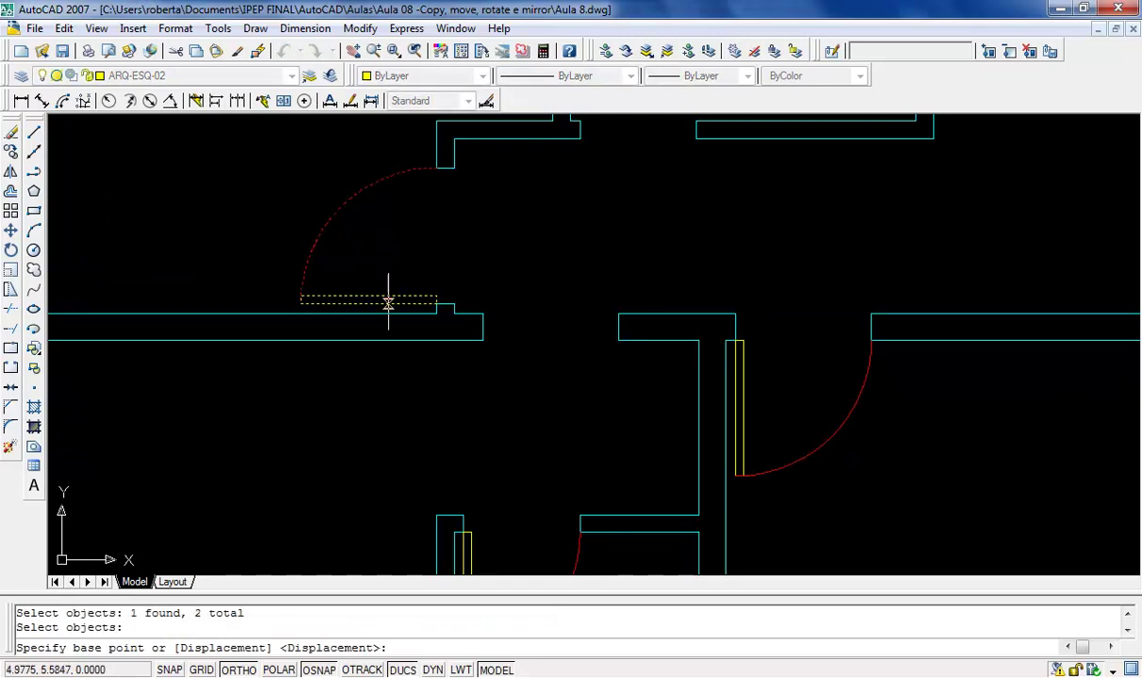
{"action": "scroll", "coordinate": [428, 320], "scroll_direction": "up", "scroll_amount": 5}
{"action": "left_click", "coordinate": [448, 260]}
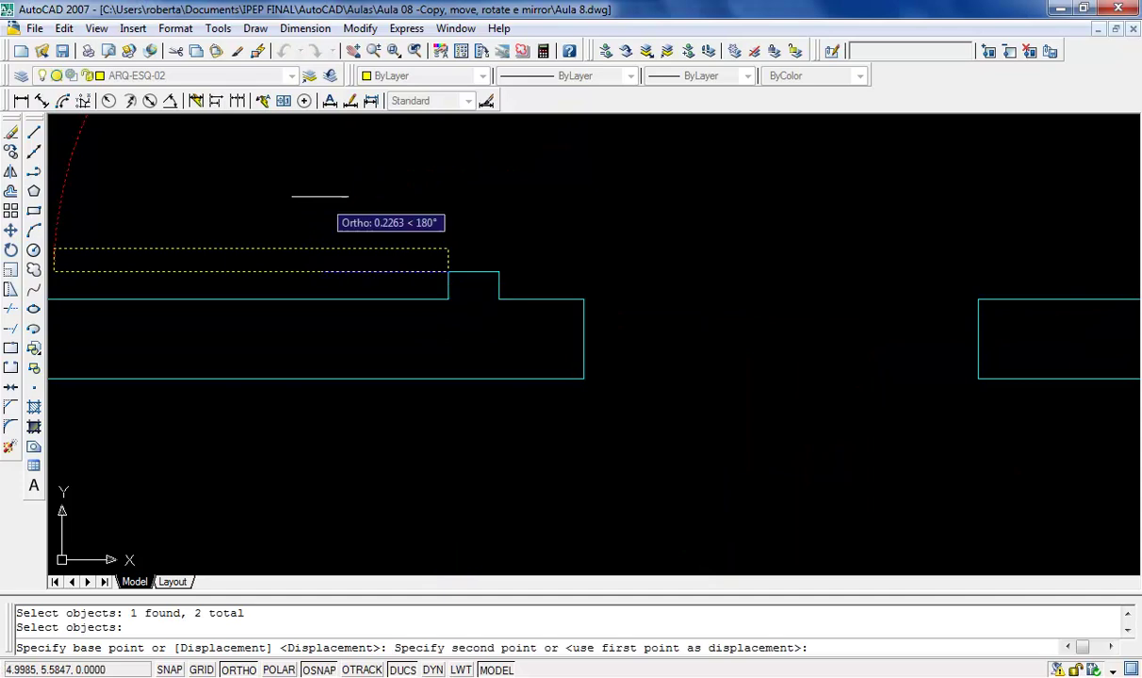
{"action": "scroll", "coordinate": [415, 314], "scroll_direction": "down", "scroll_amount": 3}
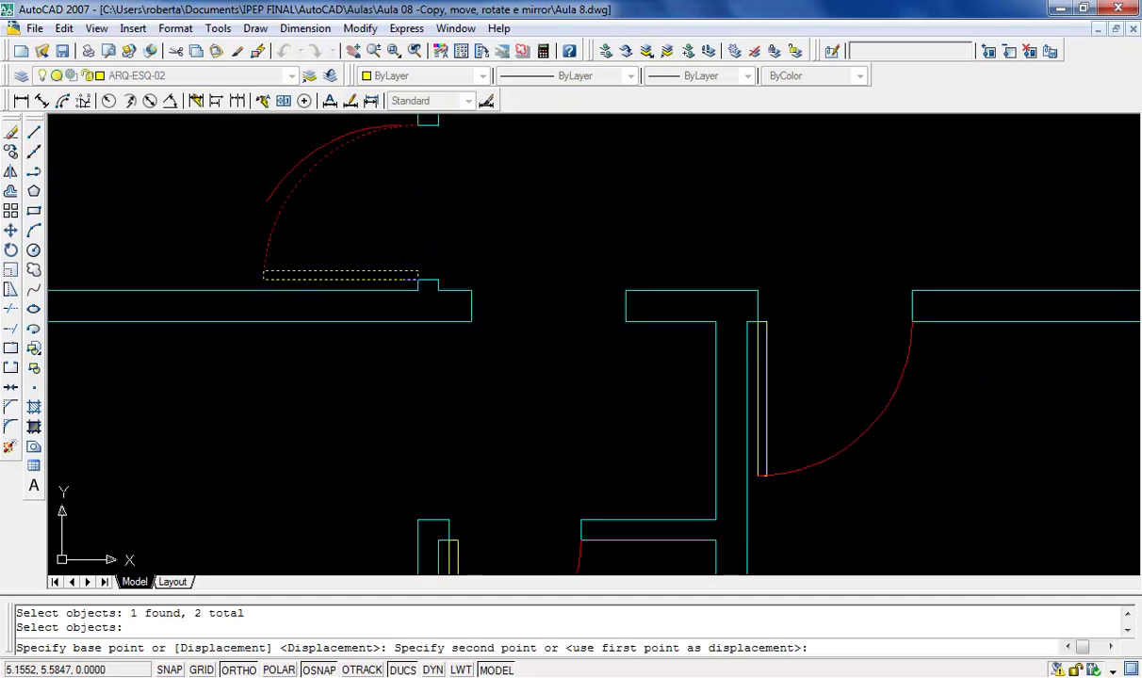
{"action": "left_click", "coordinate": [625, 321]}
{"action": "key", "text": "Escape"}
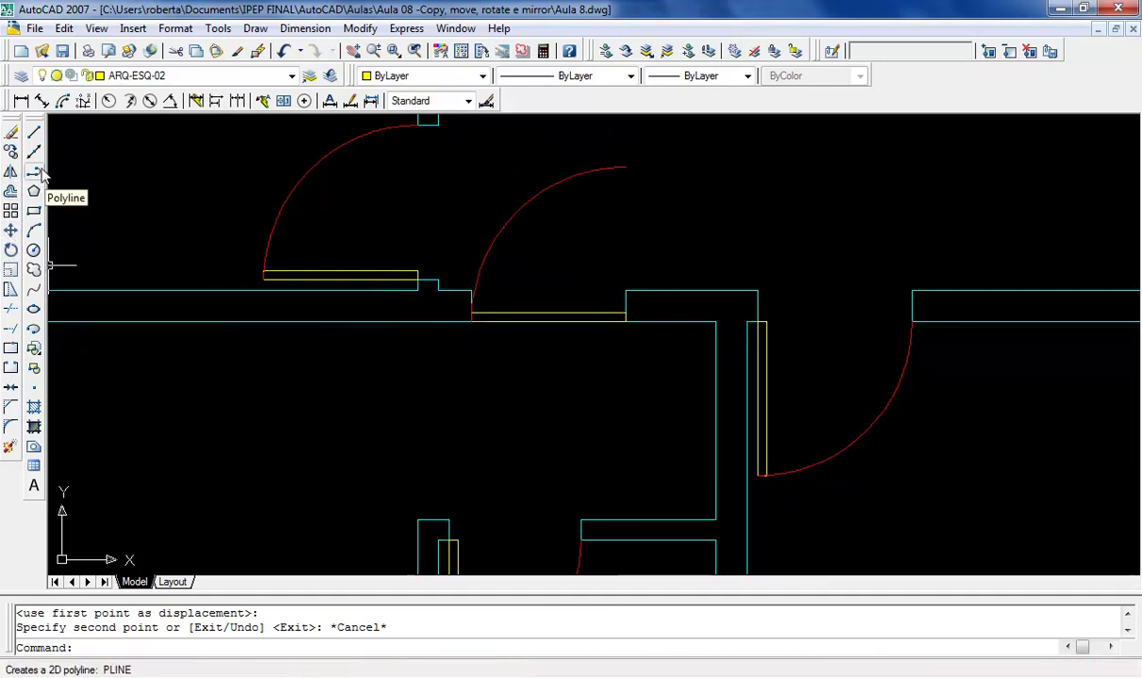
- Rotate the copied door about the wall corner to a new angle
{"action": "left_click", "coordinate": [10, 251]}
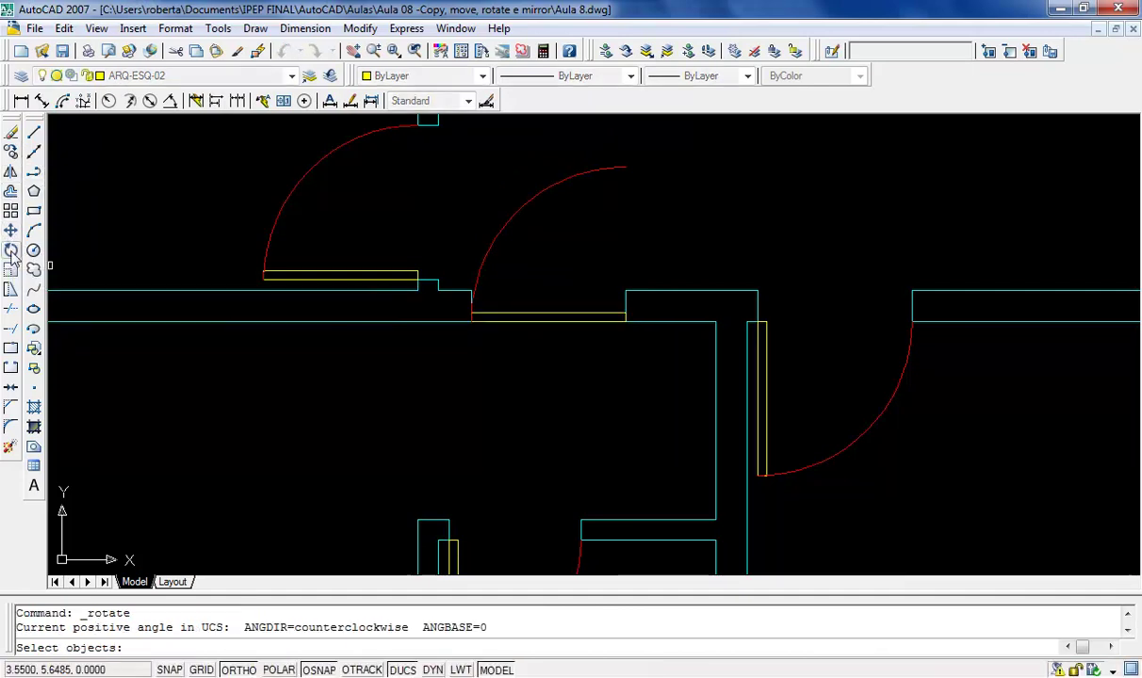
{"action": "left_click", "coordinate": [544, 346]}
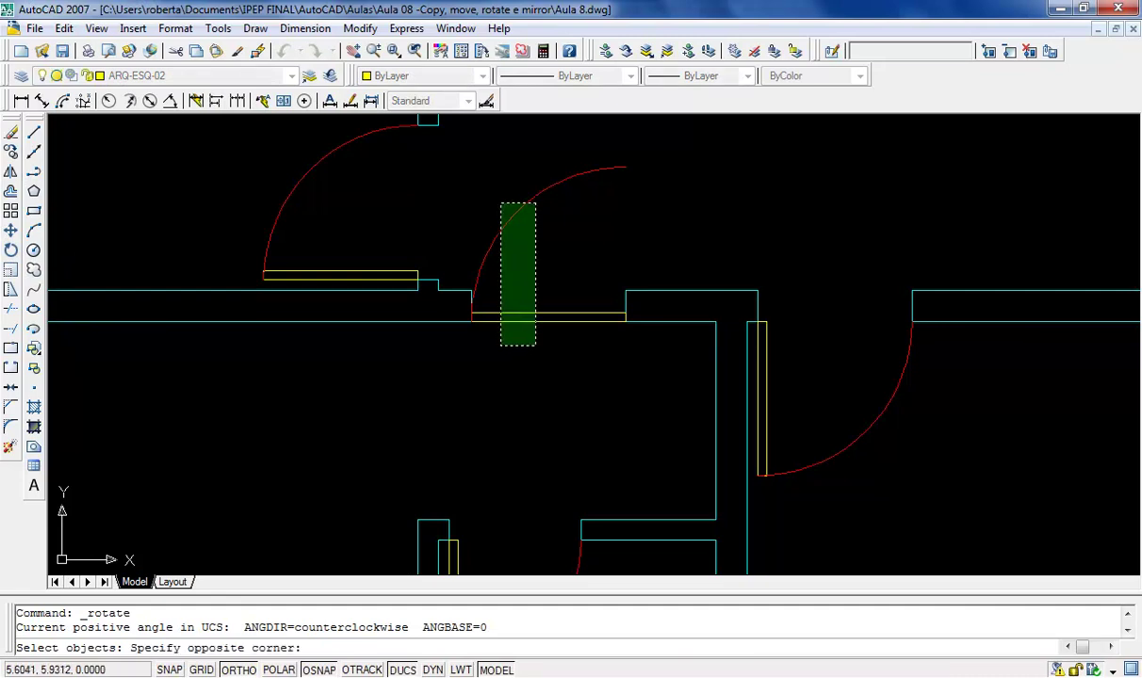
{"action": "left_click", "coordinate": [492, 198]}
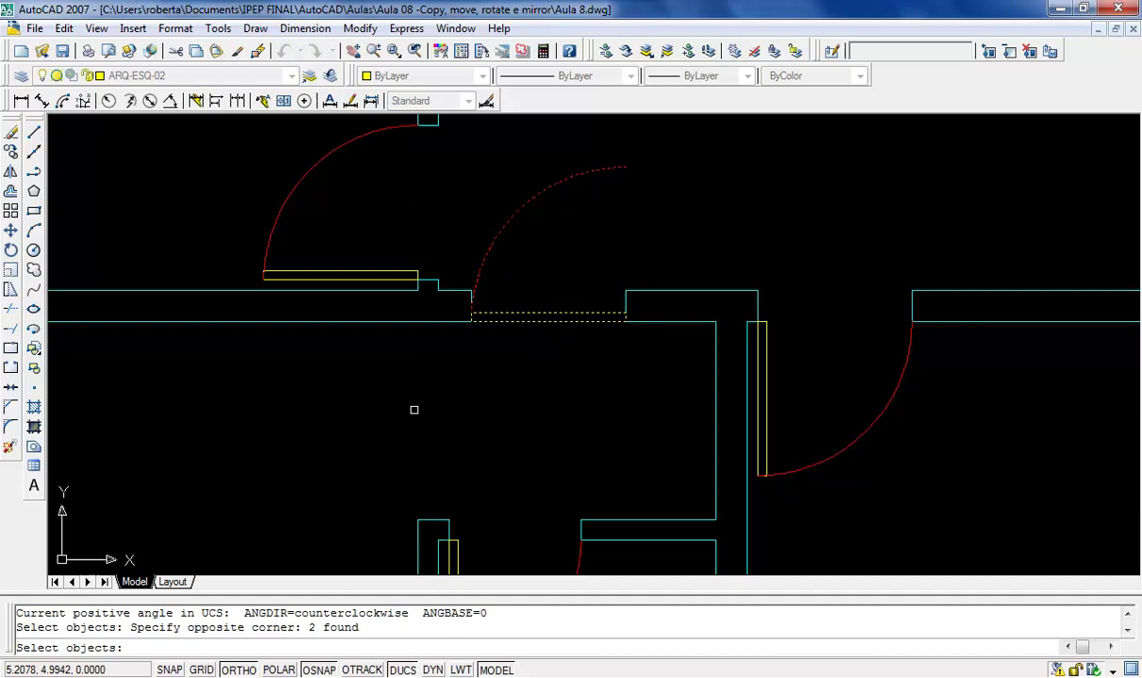
{"action": "key", "text": "Return"}
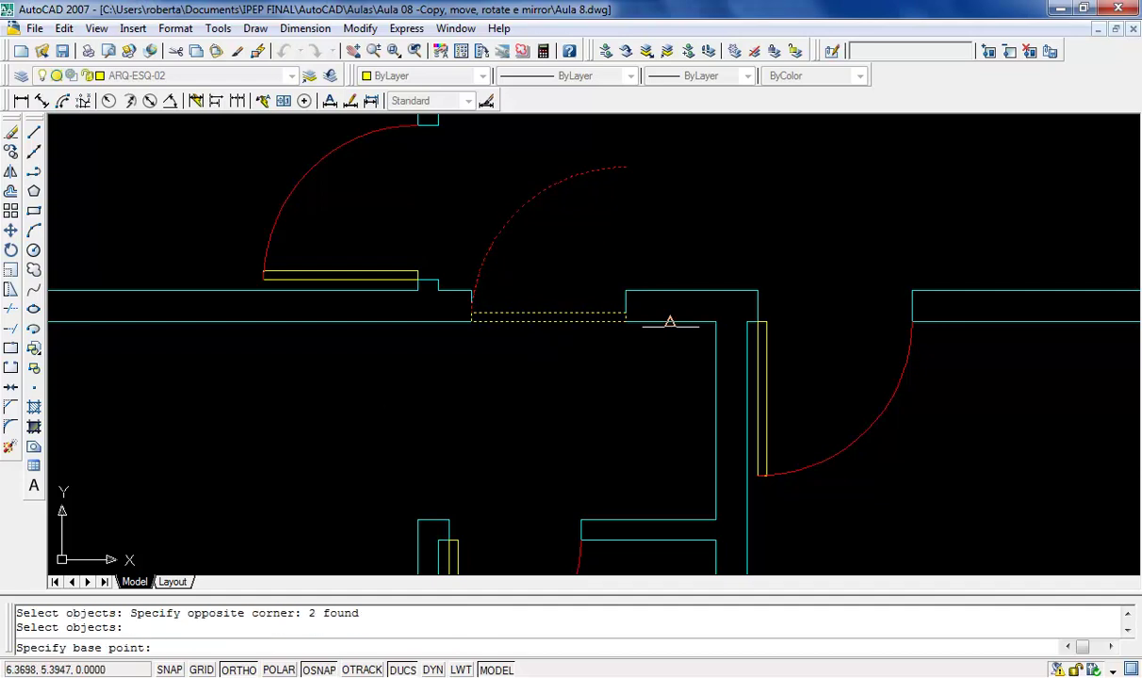
{"action": "scroll", "coordinate": [668, 322], "scroll_direction": "up", "scroll_amount": 4}
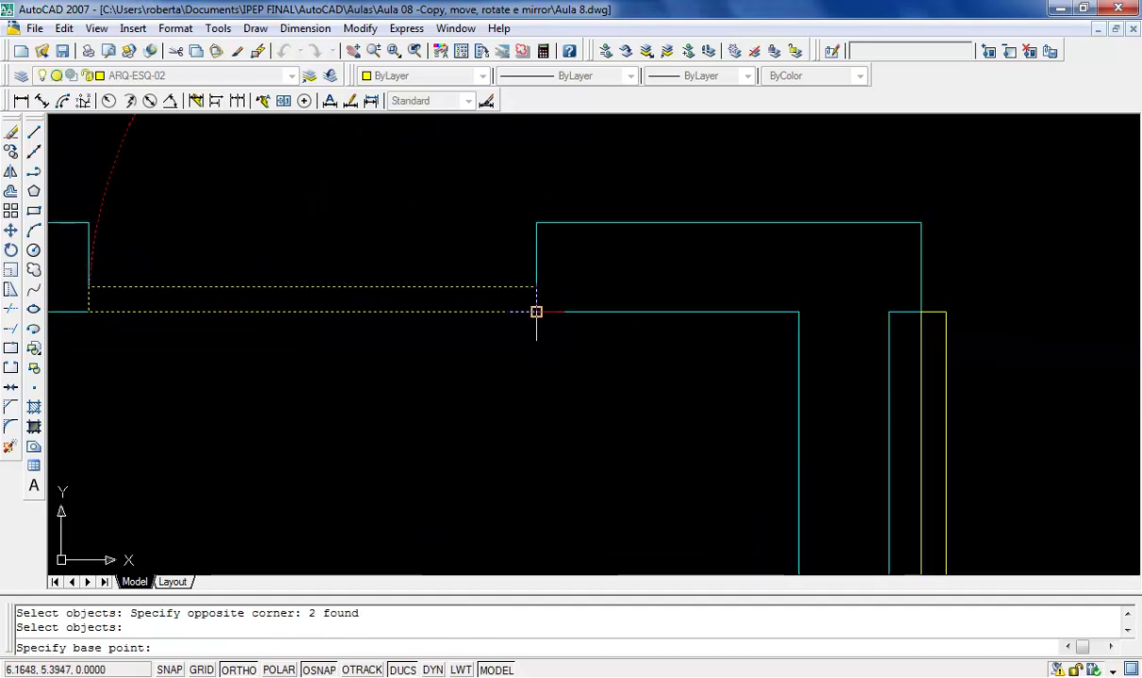
{"action": "scroll", "coordinate": [535, 312], "scroll_direction": "down", "scroll_amount": 2}
{"action": "scroll", "coordinate": [535, 311], "scroll_direction": "down", "scroll_amount": 2}
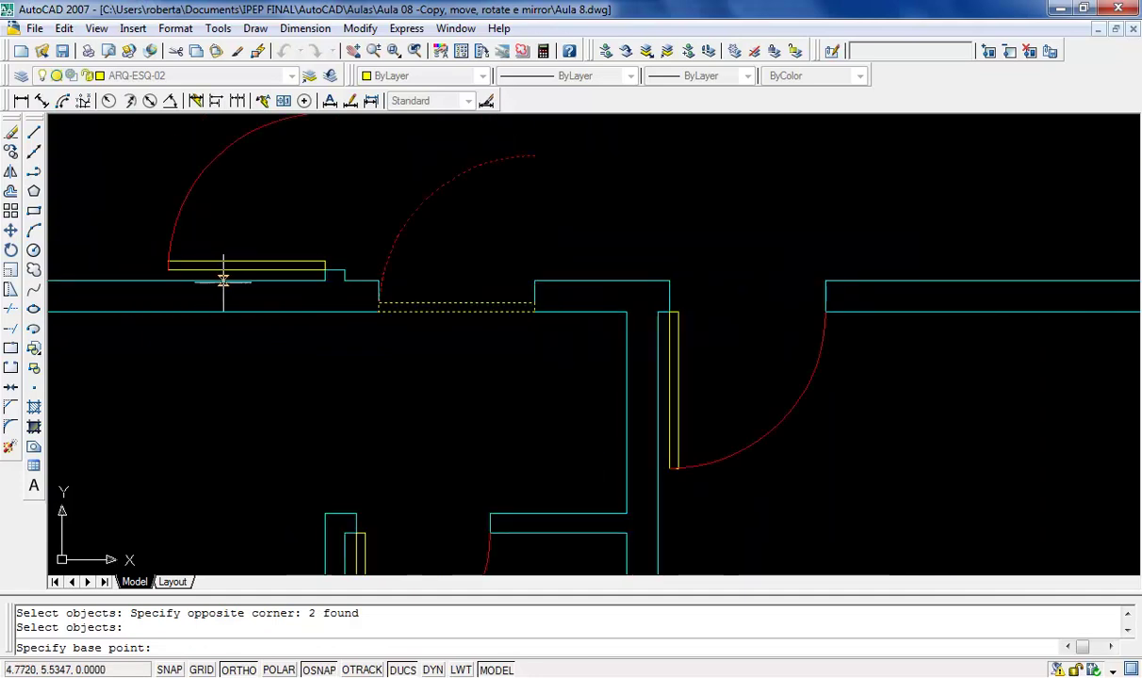
{"action": "left_click", "coordinate": [534, 310]}
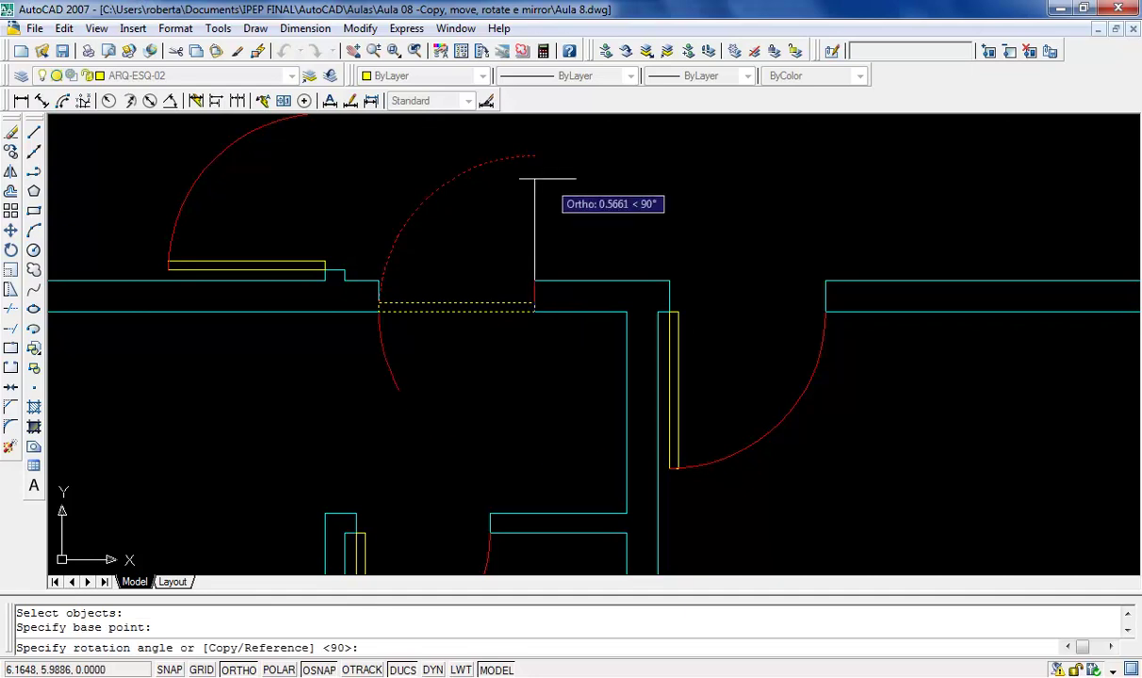
{"action": "left_click", "coordinate": [539, 123]}
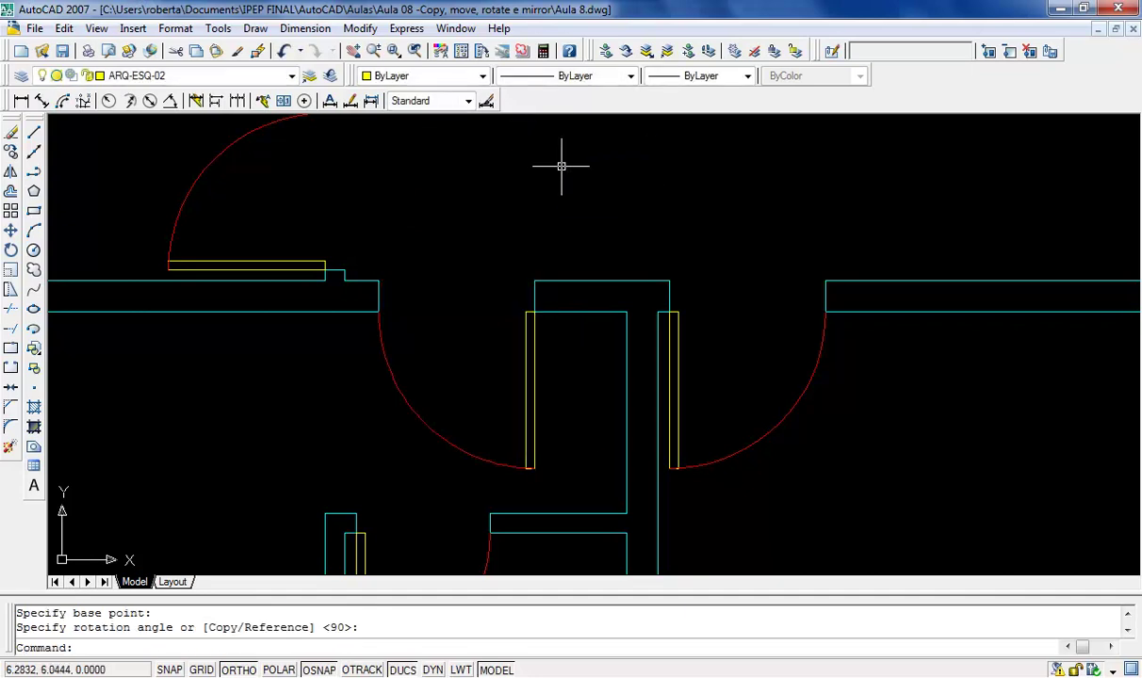
- Undo both the door rotation and the door copy with U
{"action": "type", "text": "U"}
{"action": "key", "text": "Return"}
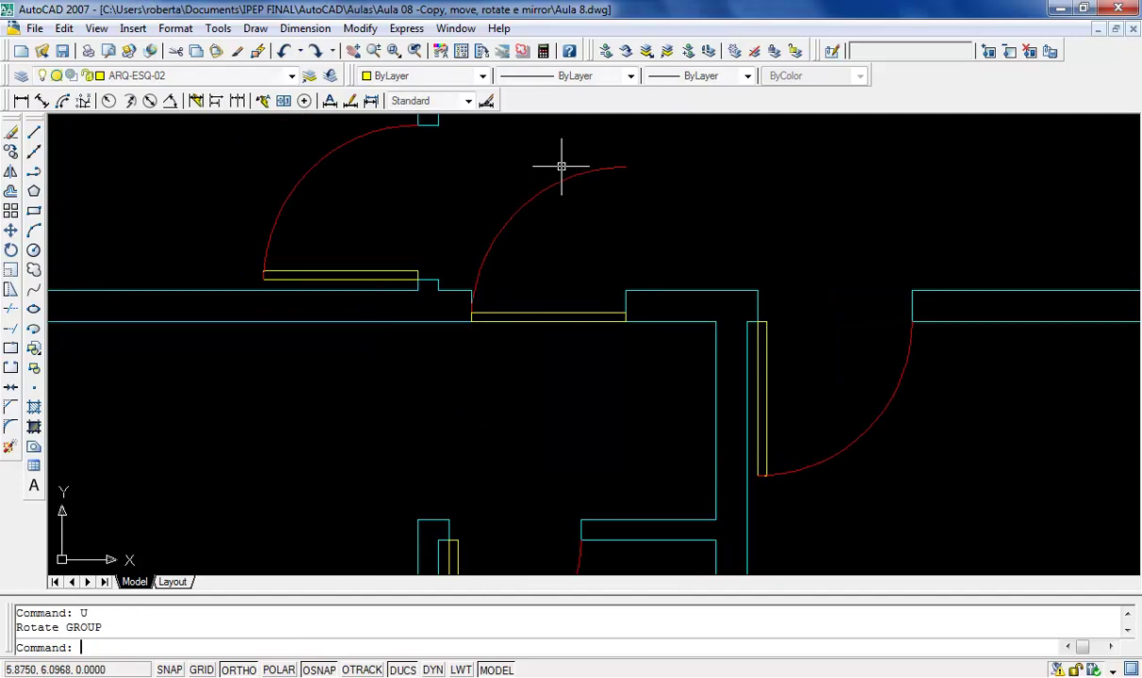
{"action": "key", "text": "Return"}
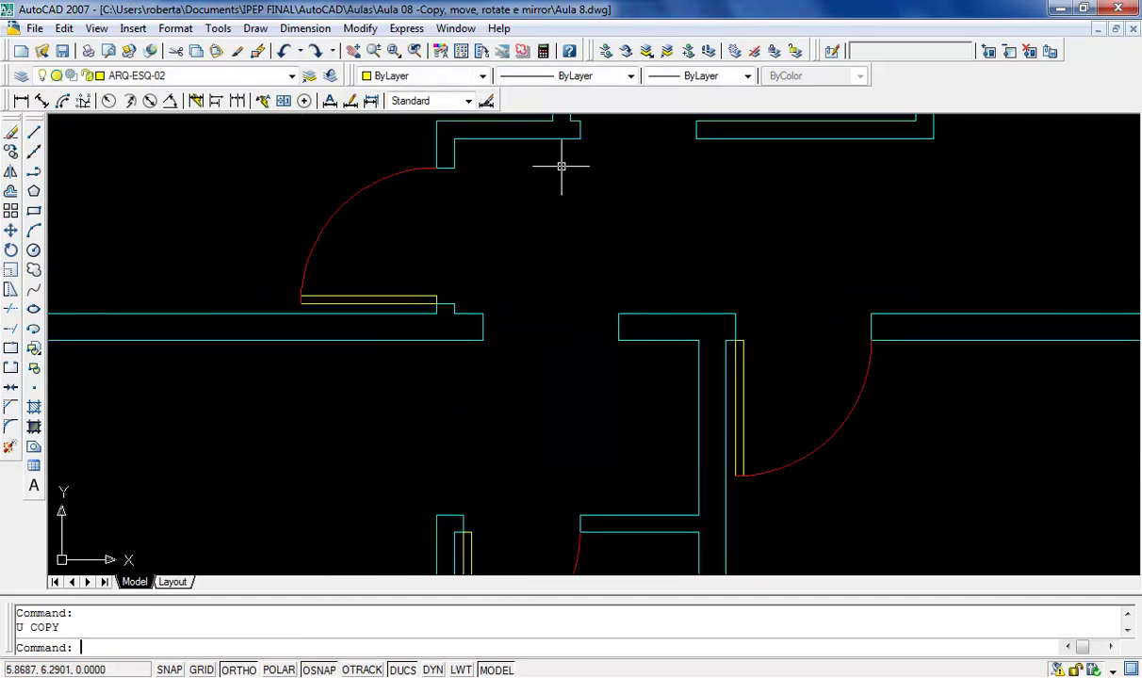
- Copy the door's arc and leaf from the arc endpoint to the adjacent opening's wall corner
{"action": "type", "text": "CO"}
{"action": "key", "text": "Return"}
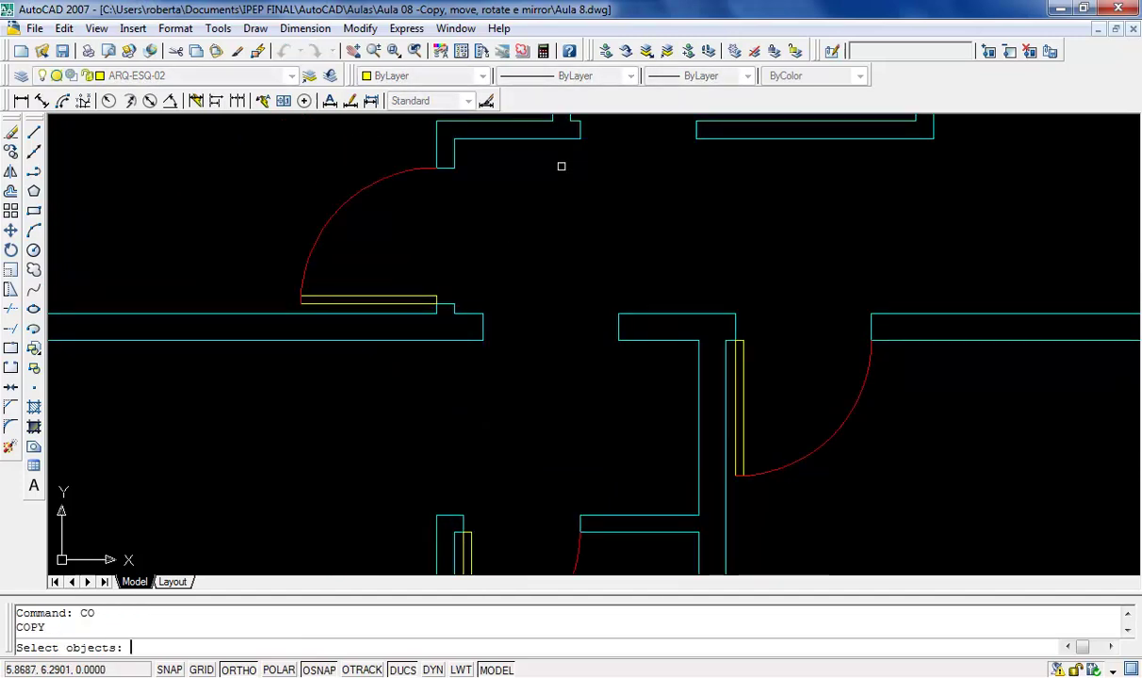
{"action": "left_click", "coordinate": [410, 170]}
{"action": "left_click", "coordinate": [407, 174]}
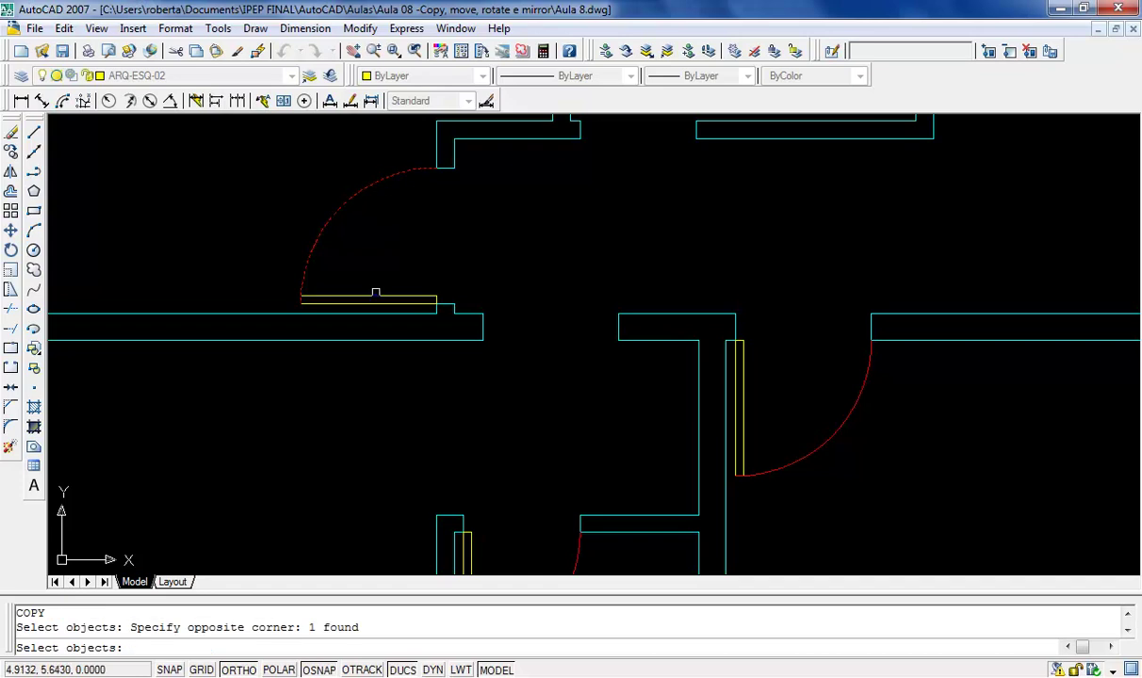
{"action": "left_click", "coordinate": [375, 299]}
{"action": "key", "text": "Return"}
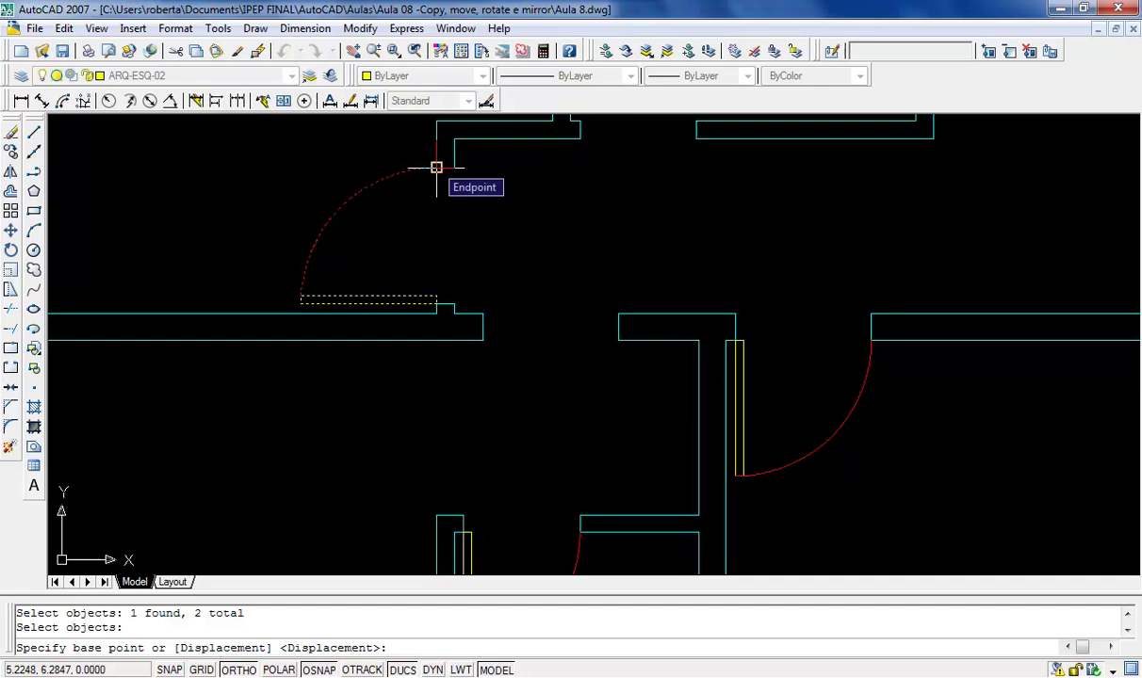
{"action": "left_click", "coordinate": [436, 168]}
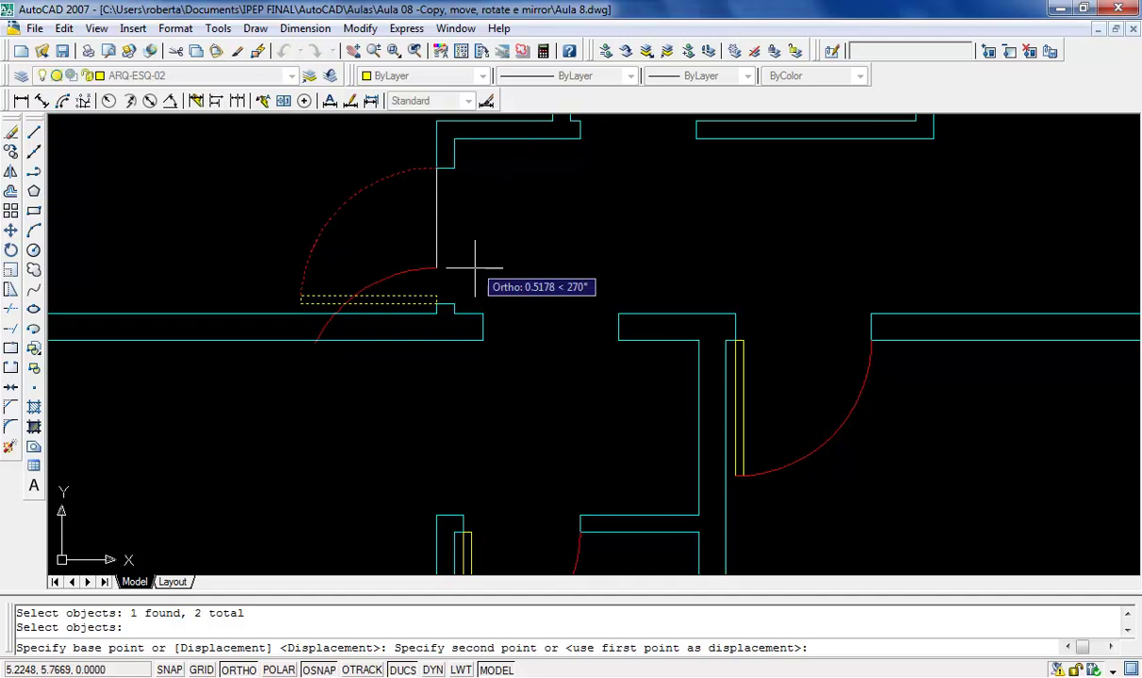
{"action": "left_click", "coordinate": [482, 340]}
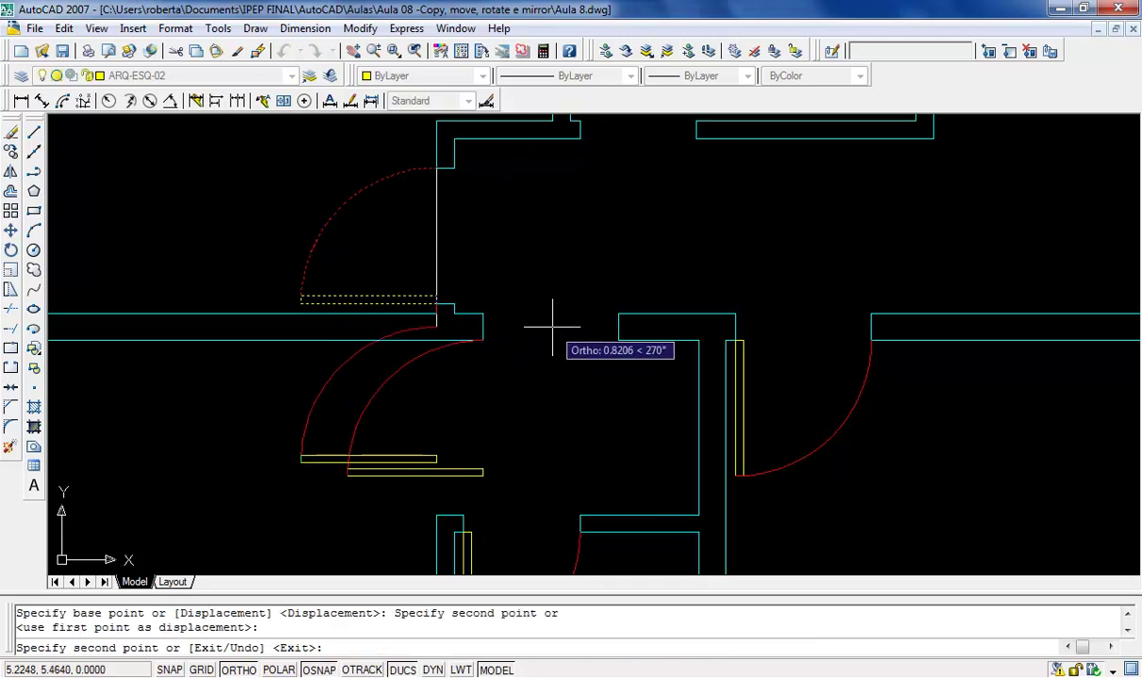
{"action": "key", "text": "Escape"}
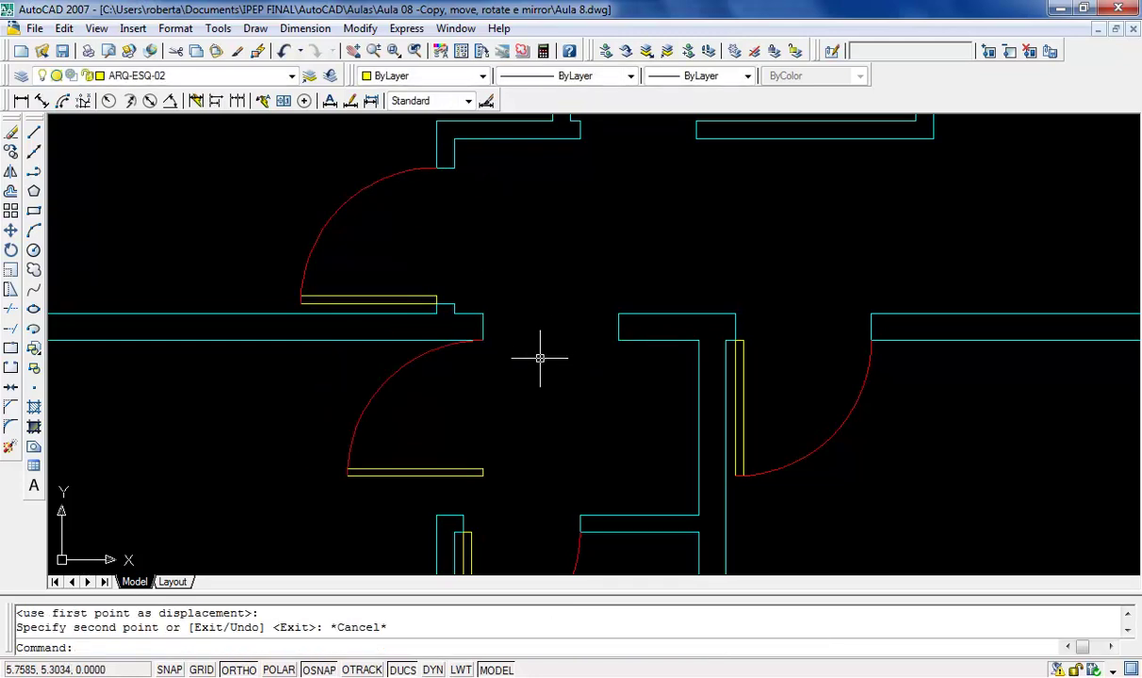
{"action": "type", "text": "RO"}
{"action": "key", "text": "Return"}
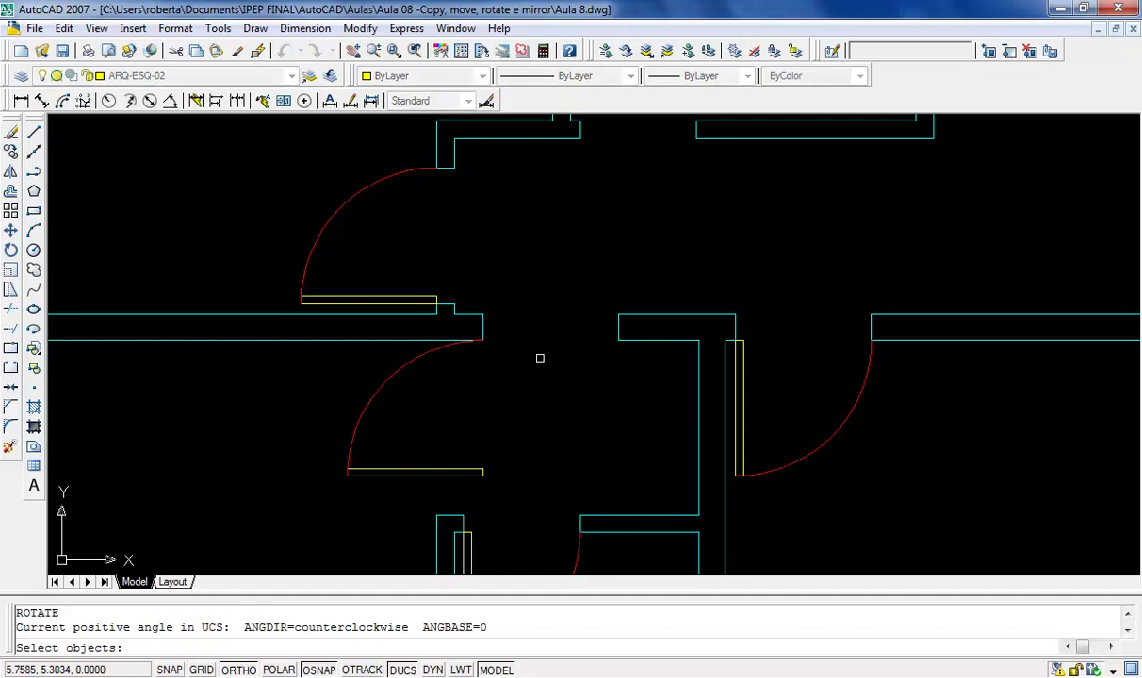
- Rotate the copied door 90° about its hinge corner, forming a double door with the original
{"action": "left_click", "coordinate": [431, 493]}
{"action": "left_click", "coordinate": [313, 403]}
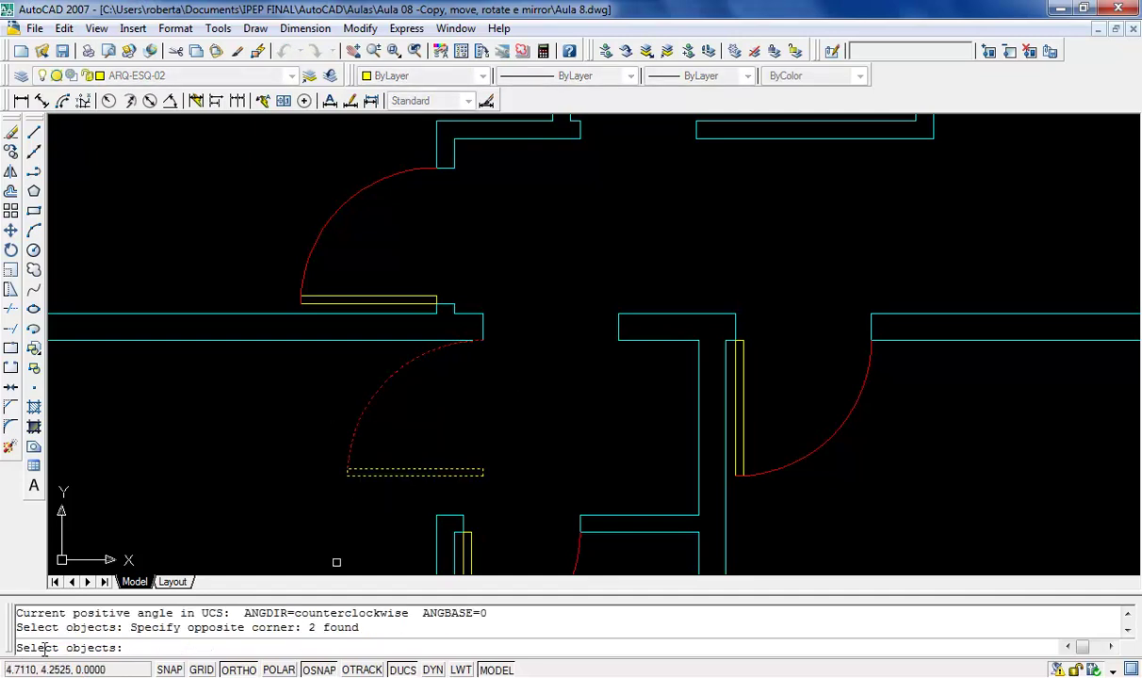
{"action": "key", "text": "Return"}
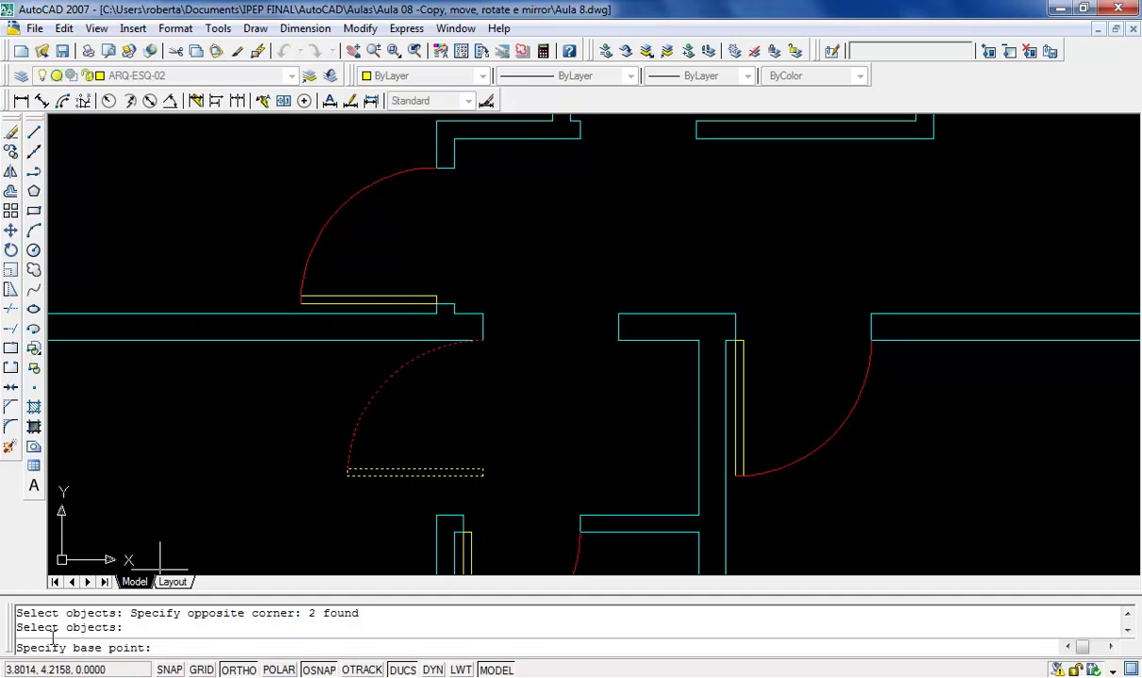
{"action": "left_click", "coordinate": [482, 340]}
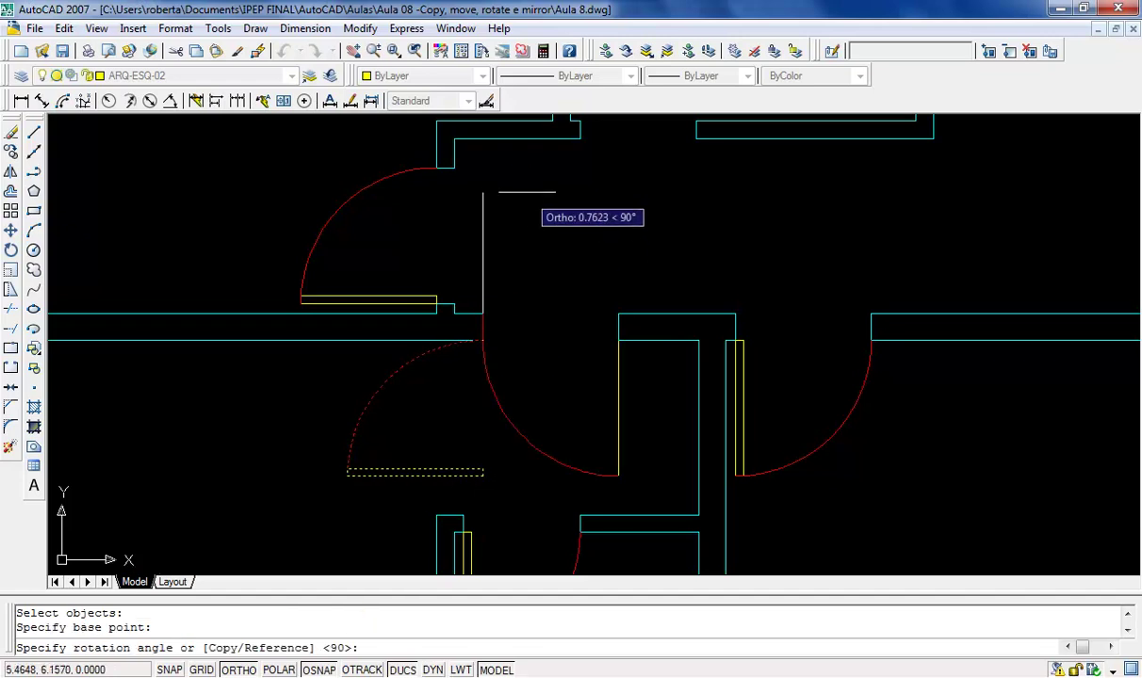
{"action": "left_click", "coordinate": [492, 176]}
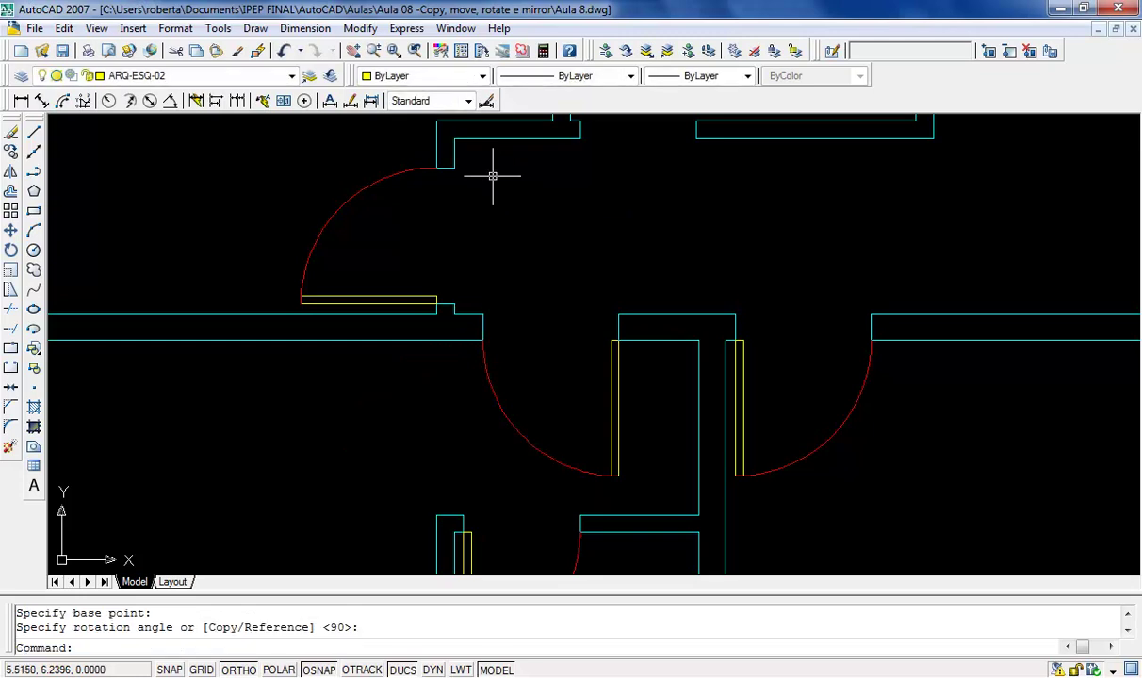
- Zoom out to fit the entire floor plan, including the new corridor double door, in view
{"action": "scroll", "coordinate": [491, 176], "scroll_direction": "down", "scroll_amount": 3}
{"action": "scroll", "coordinate": [459, 245], "scroll_direction": "down", "scroll_amount": 5}
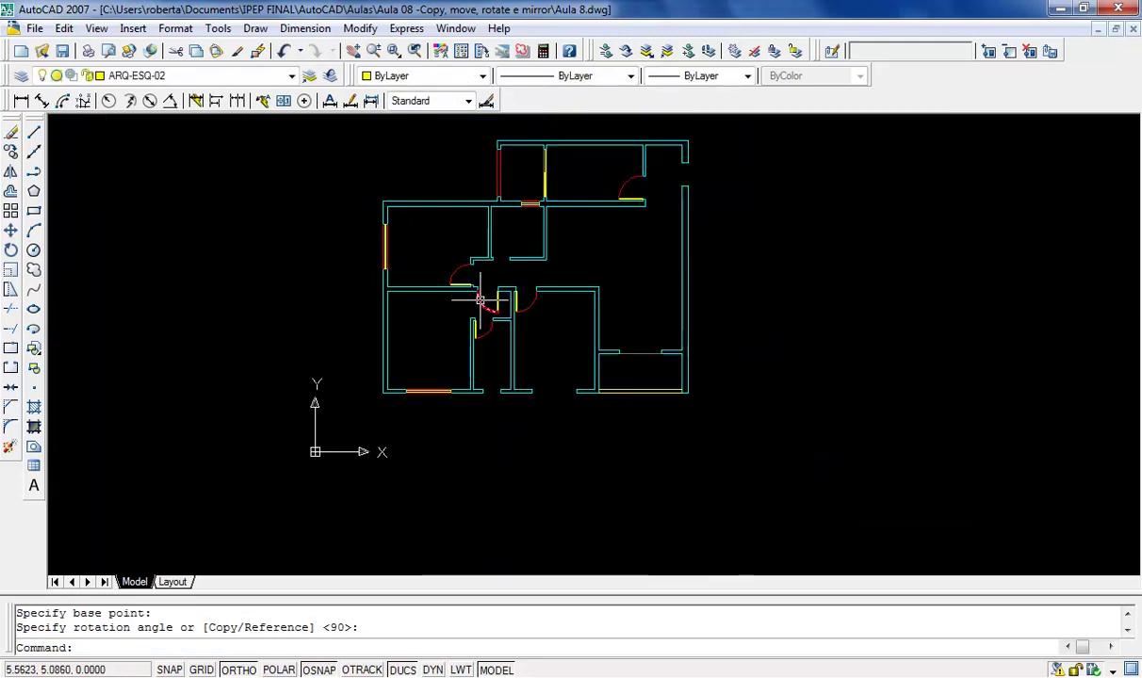
{"action": "scroll", "coordinate": [559, 280], "scroll_direction": "up", "scroll_amount": 3}
{"action": "scroll", "coordinate": [558, 280], "scroll_direction": "up", "scroll_amount": 2}
{"action": "scroll", "coordinate": [559, 280], "scroll_direction": "down", "scroll_amount": 4}
{"action": "scroll", "coordinate": [586, 198], "scroll_direction": "up", "scroll_amount": 3}
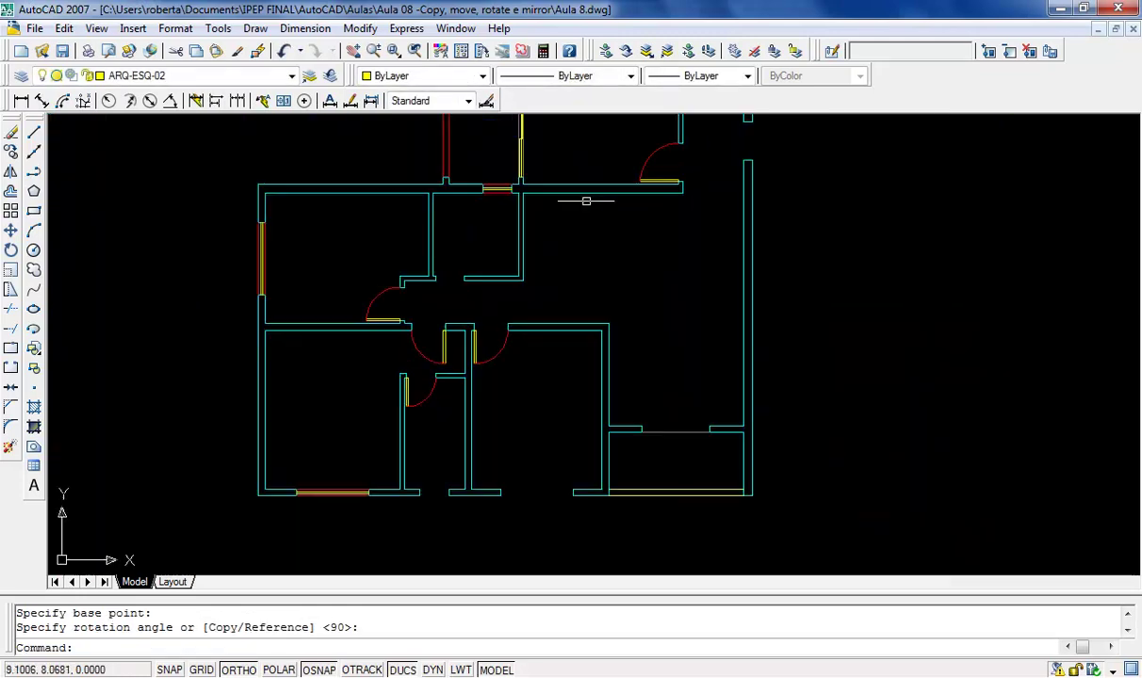
{"action": "scroll", "coordinate": [557, 304], "scroll_direction": "down", "scroll_amount": 3}
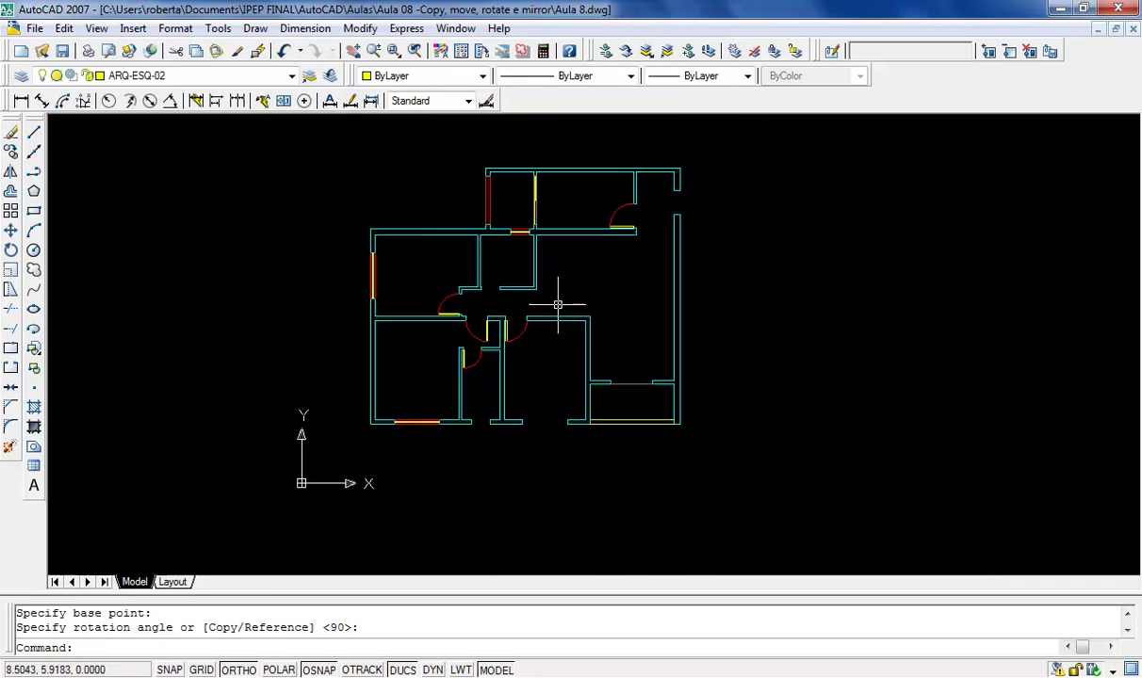